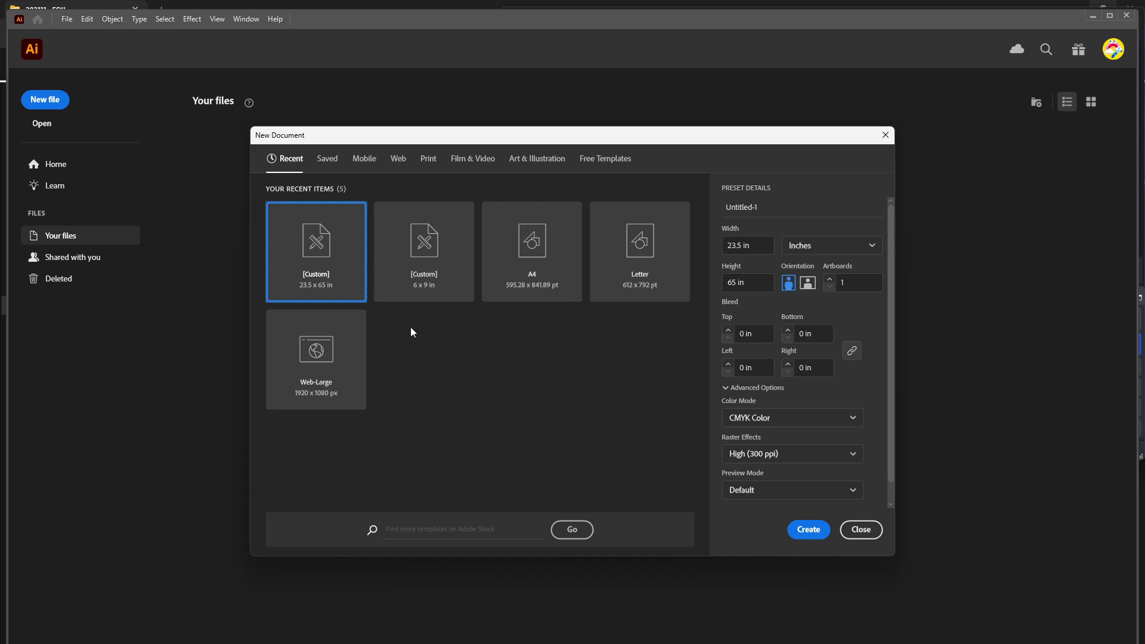
# Play the IMG_1744 FOIL REVEAL video from the 202111__FOIL folder and close the player.
pyautogui.click(809, 529)
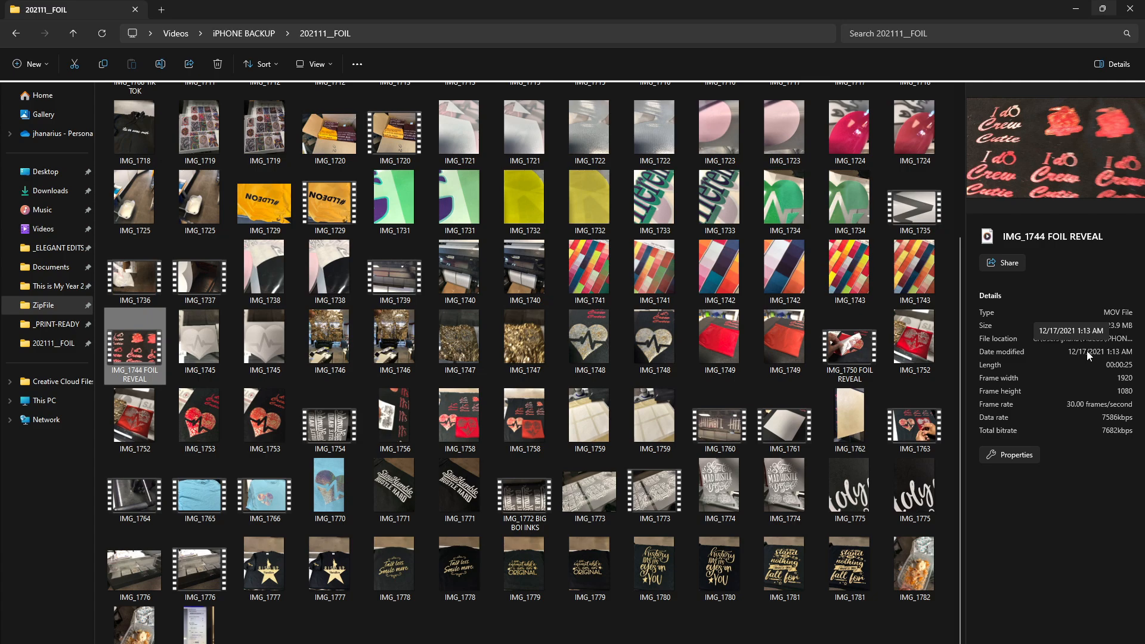
pyautogui.doubleClick(150, 349)
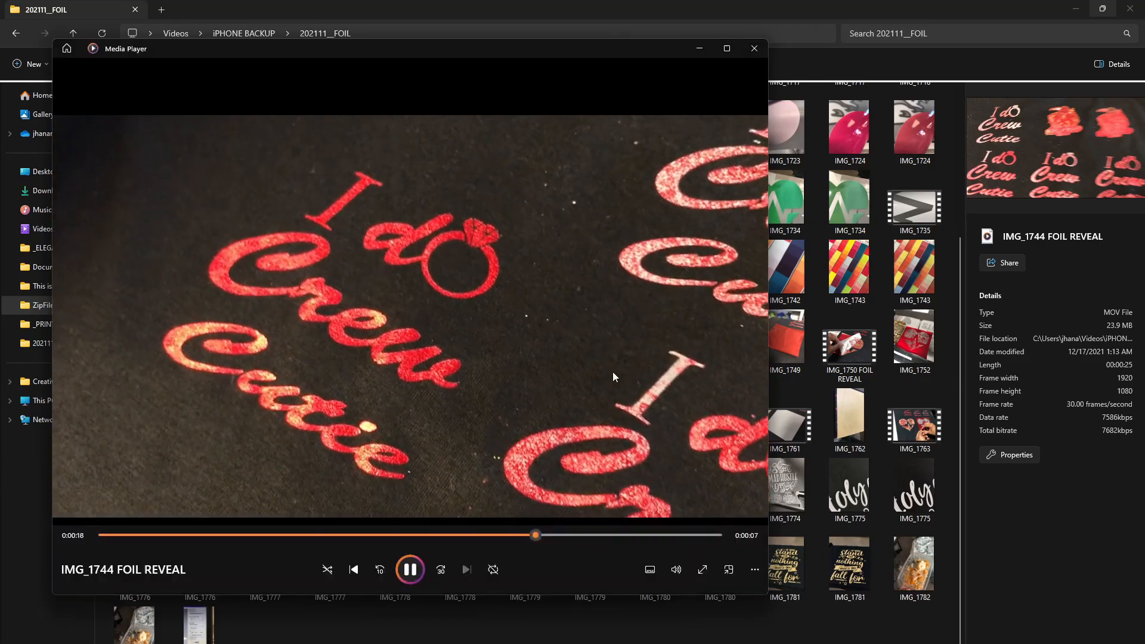
pyautogui.click(754, 49)
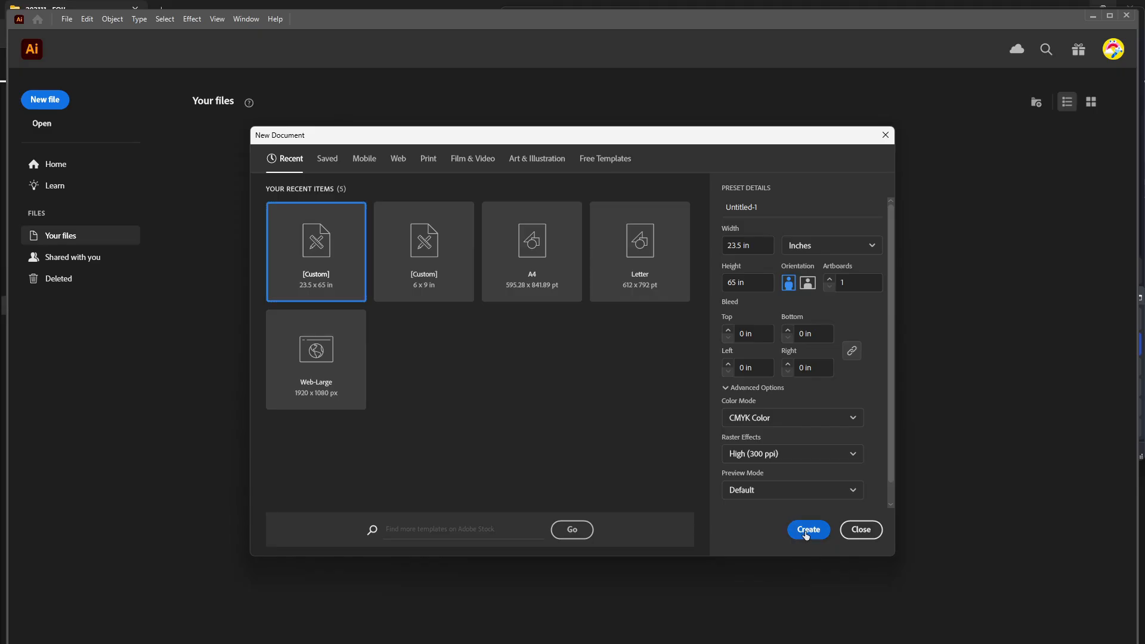
# Create a 23.5 × 65 in CMYK document and draw a black-filled horizontal bar about 14.4 × 0.97 in on the artboard.
pyautogui.click(806, 530)
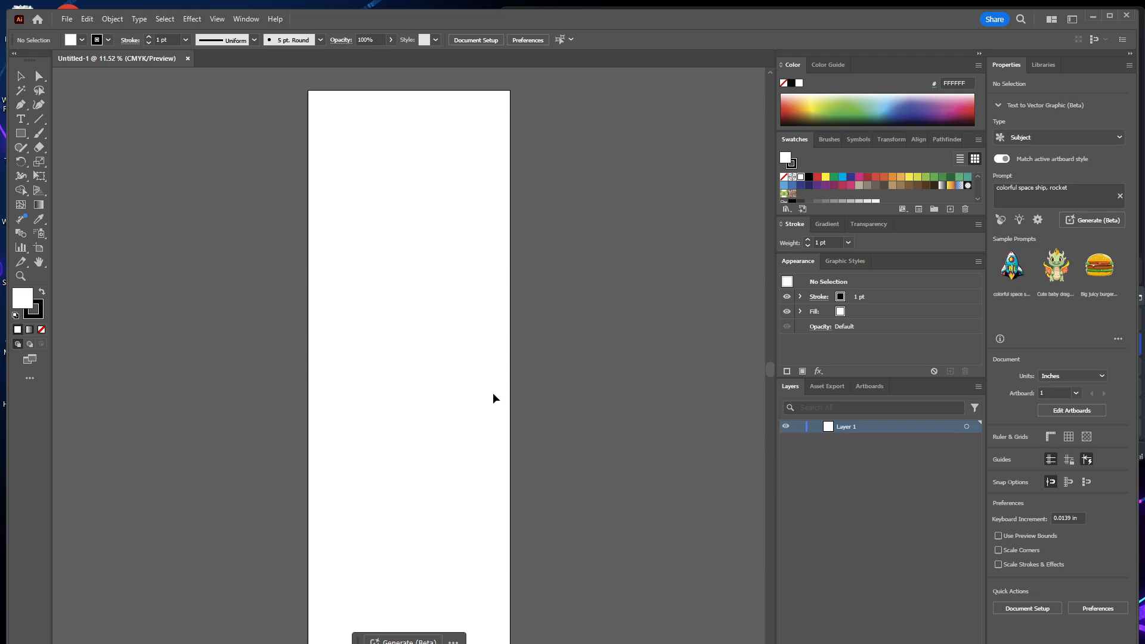
pyautogui.click(21, 133)
pyautogui.moveTo(352, 287); pyautogui.dragTo(477, 295)
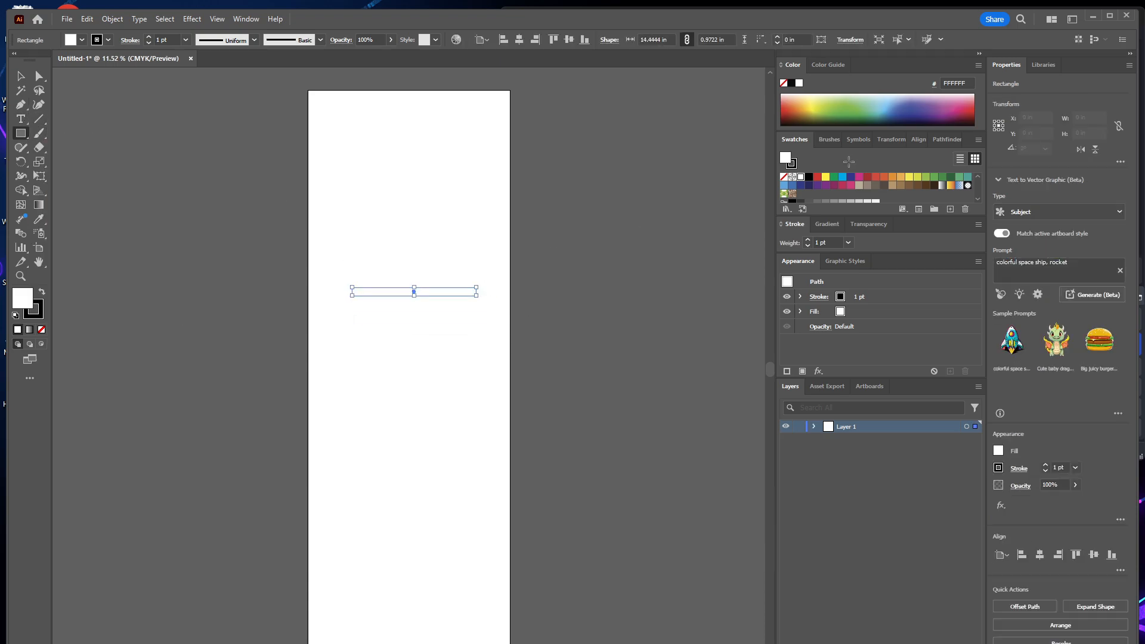
pyautogui.click(791, 83)
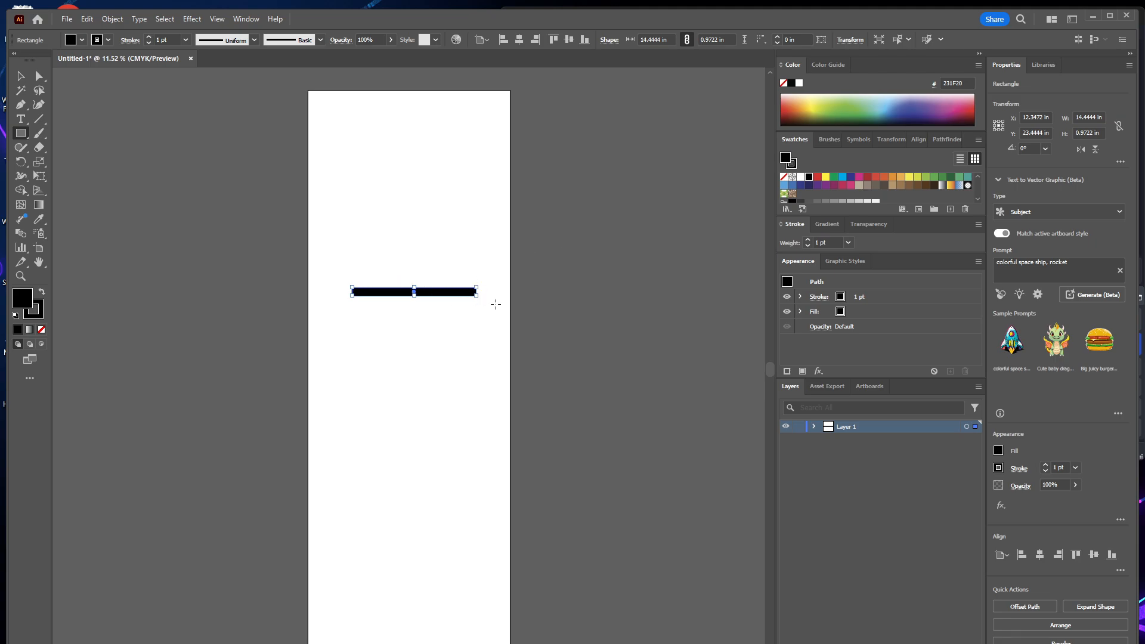
# Draw a white-filled rectangle about 9.63 × 0.49 in resting on the black bar's upper edge.
pyautogui.press('z')
pyautogui.moveTo(322, 209); pyautogui.dragTo(449, 329)
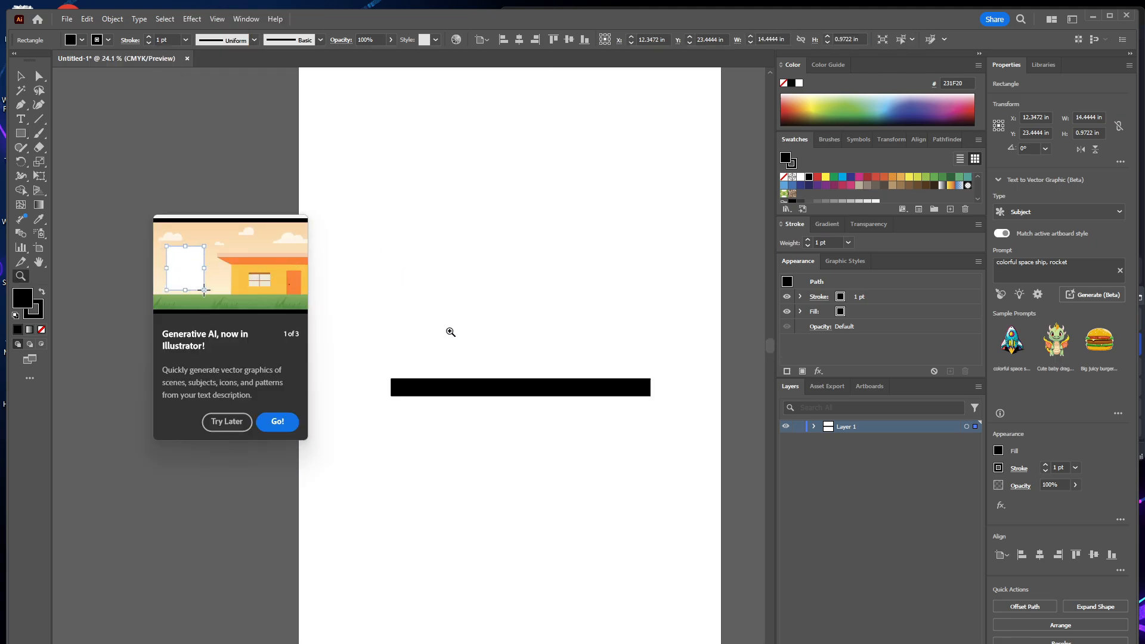
pyautogui.click(274, 422)
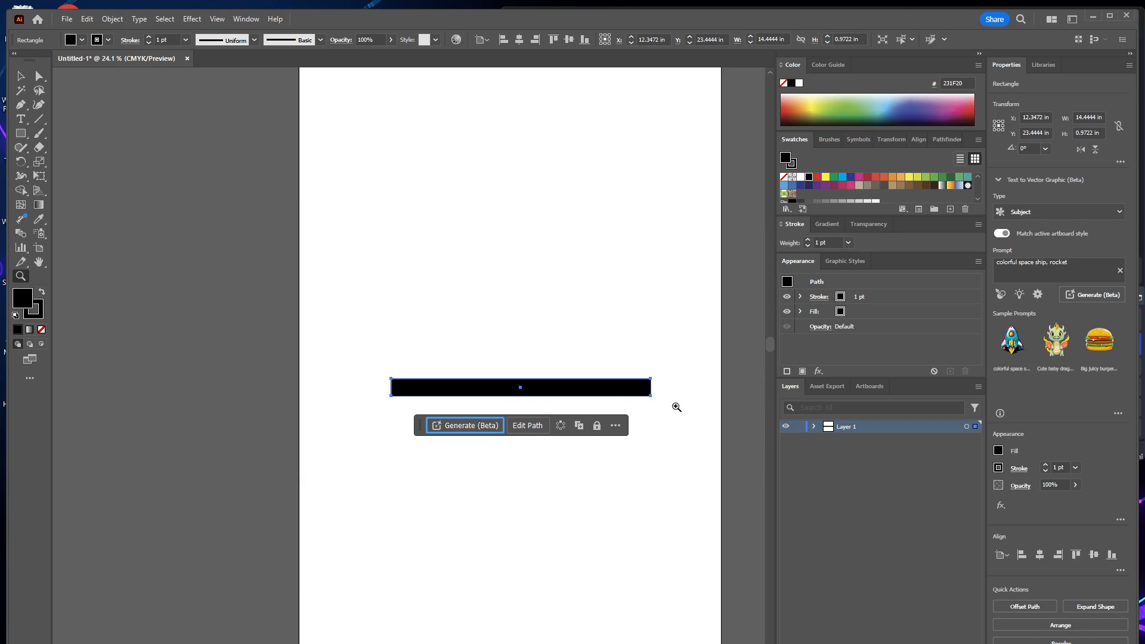
pyautogui.click(28, 134)
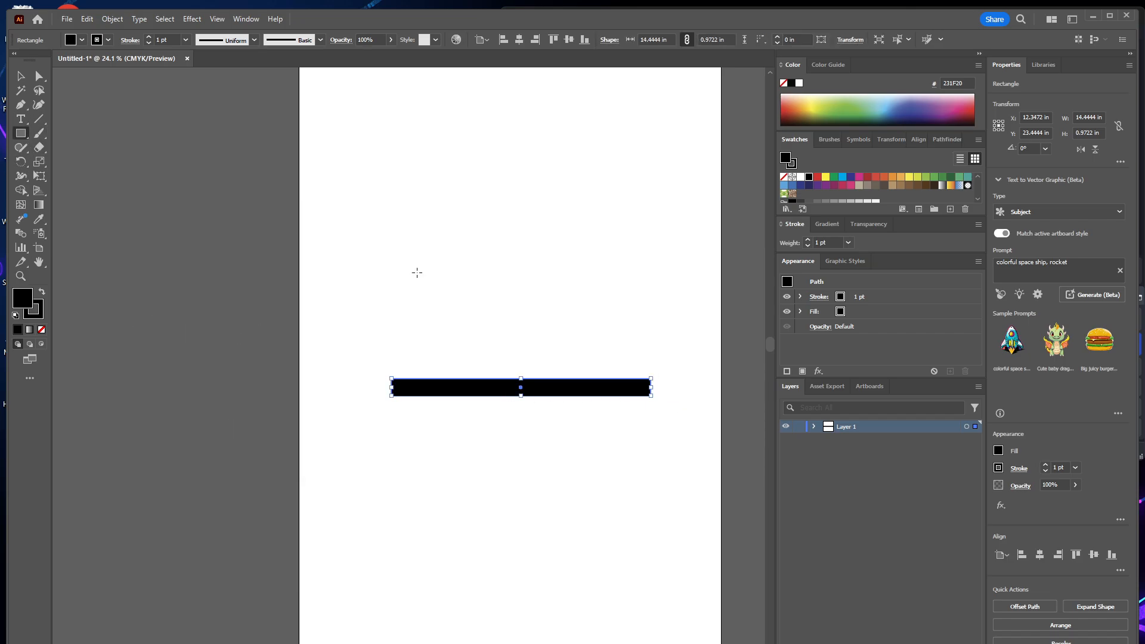
pyautogui.moveTo(449, 370); pyautogui.dragTo(623, 378)
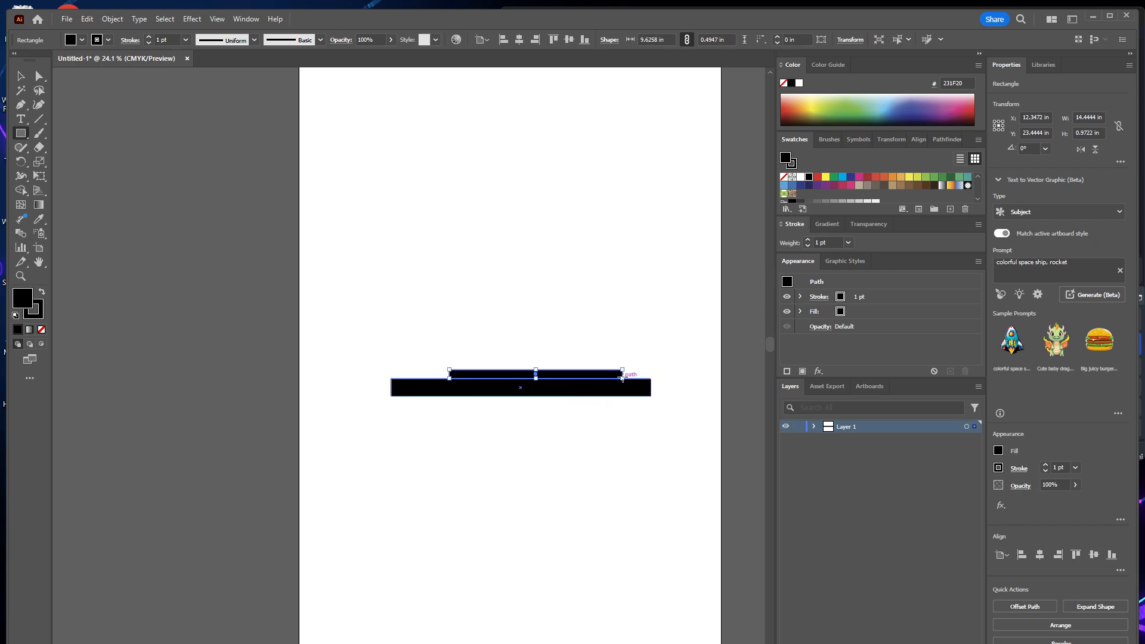
pyautogui.click(799, 83)
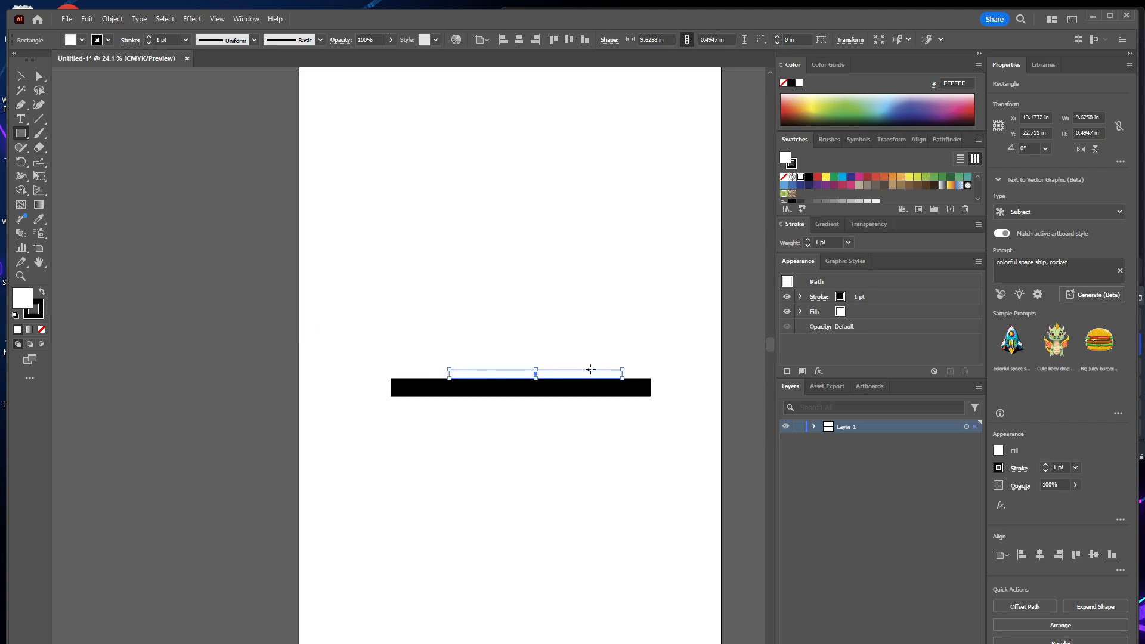
# Center the white rectangle horizontally over the black bar and reduce its height to about 0.3 in.
pyautogui.press('v')
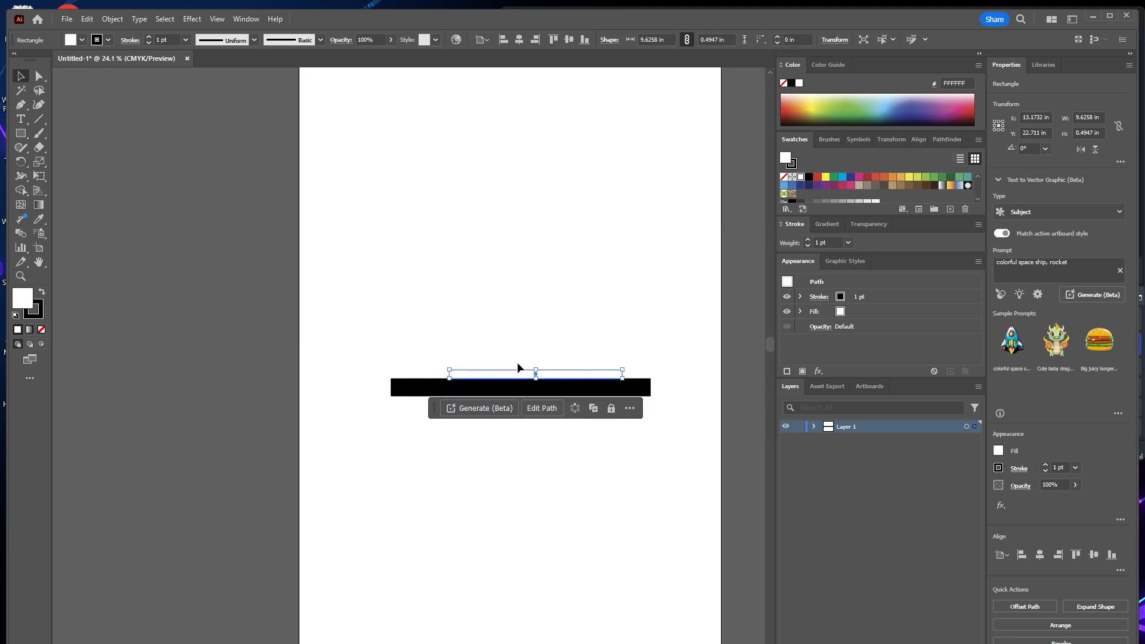
pyautogui.click(520, 363)
pyautogui.click(521, 374)
pyautogui.moveTo(521, 374)
pyautogui.mouseDown()
pyautogui.moveTo(507, 375)
pyautogui.moveTo(521, 375)
pyautogui.mouseUp()
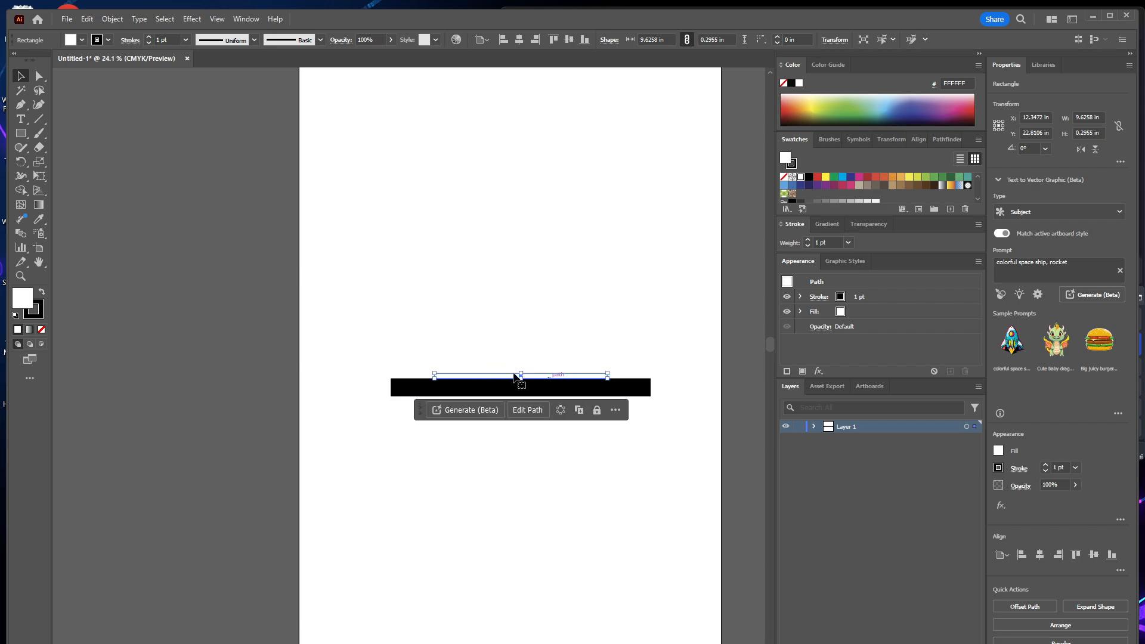
# Draw a thin green-filled strip about 9.63 × 0.09 in along the upper edge of the white rectangle.
pyautogui.press('z')
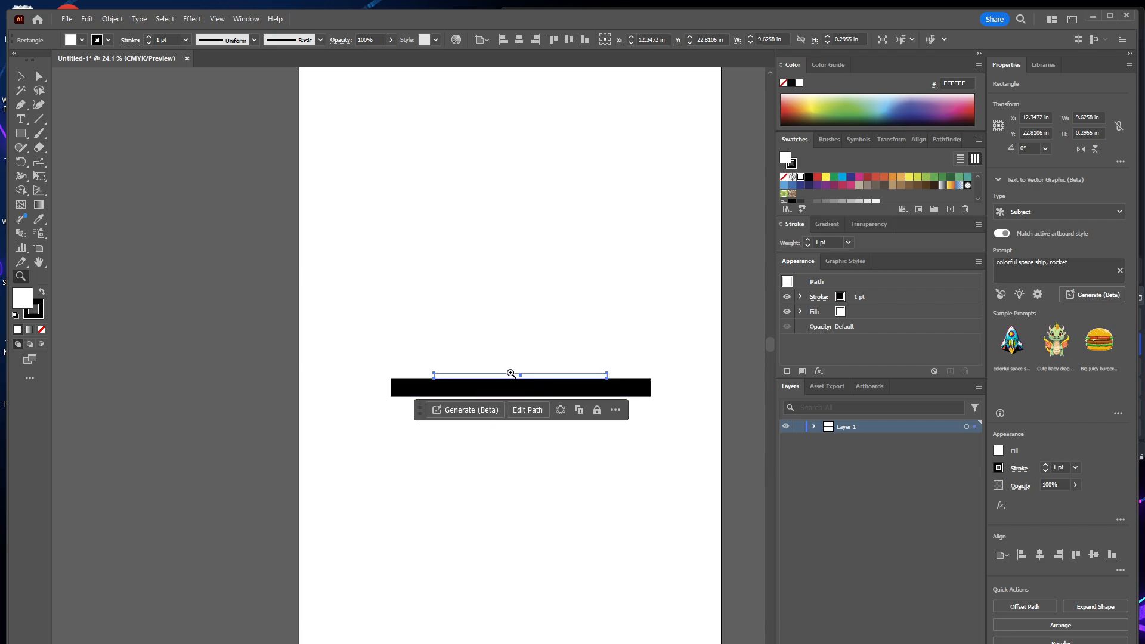
pyautogui.click(609, 381)
pyautogui.moveTo(392, 393); pyautogui.dragTo(805, 495)
pyautogui.click(584, 432)
pyautogui.click(584, 431)
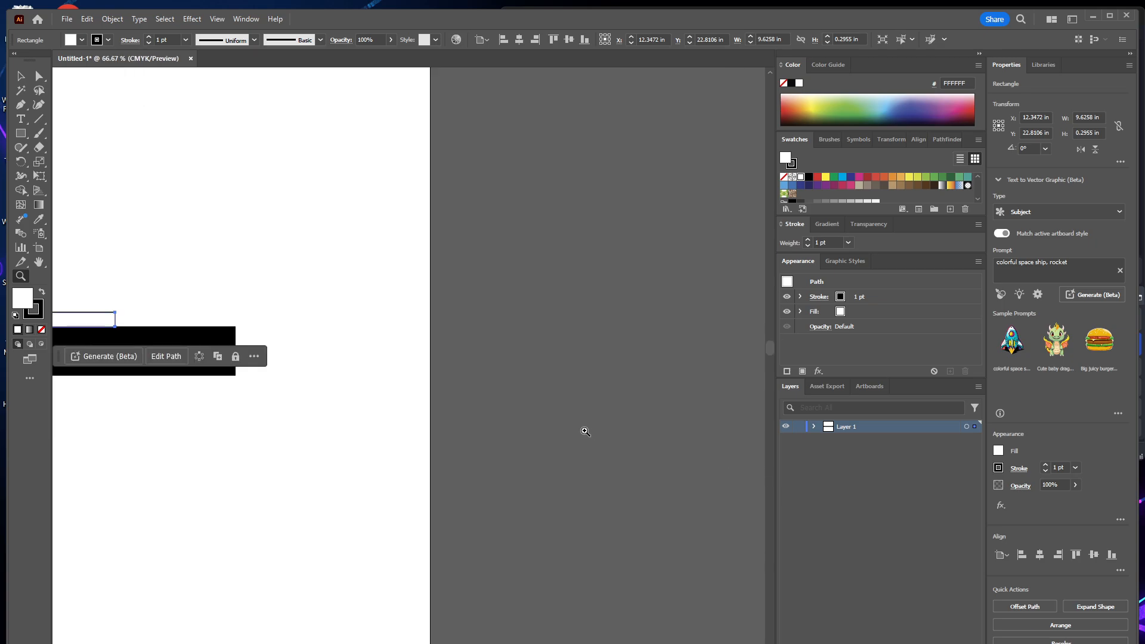
pyautogui.moveTo(429, 411); pyautogui.dragTo(851, 511)
pyautogui.moveTo(536, 517); pyautogui.dragTo(641, 507)
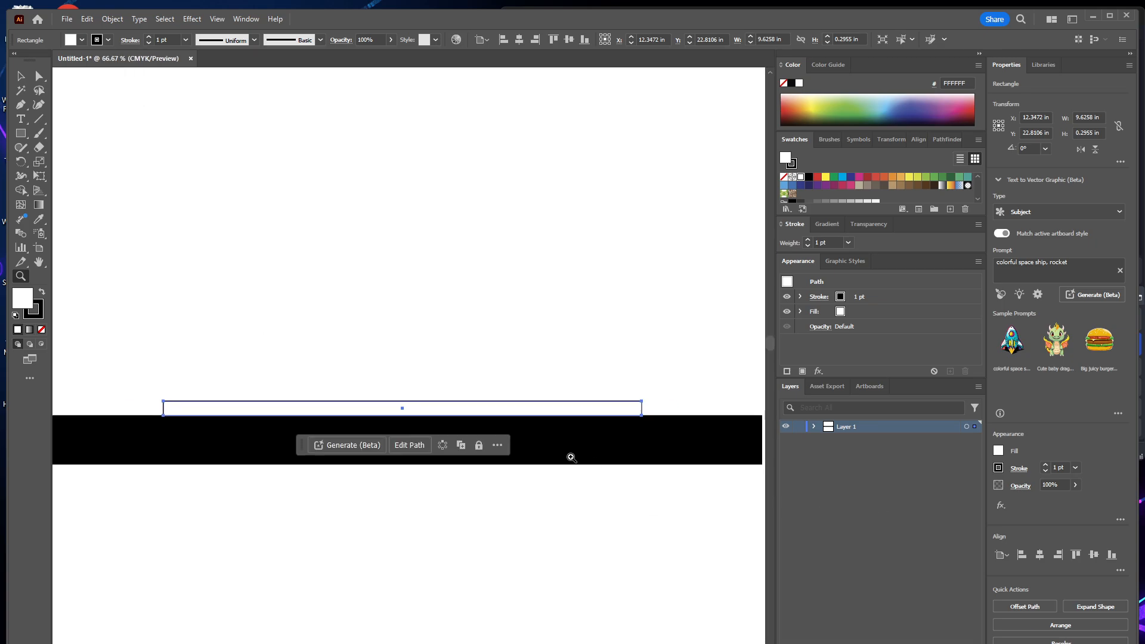
pyautogui.press('a')
pyautogui.click(631, 454)
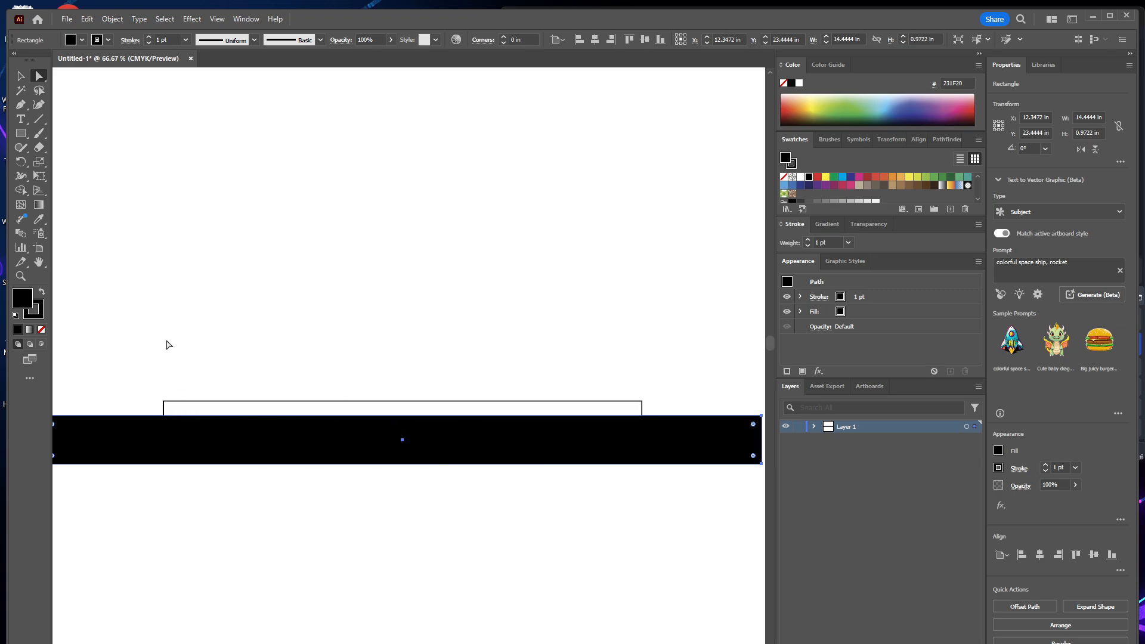
pyautogui.click(20, 133)
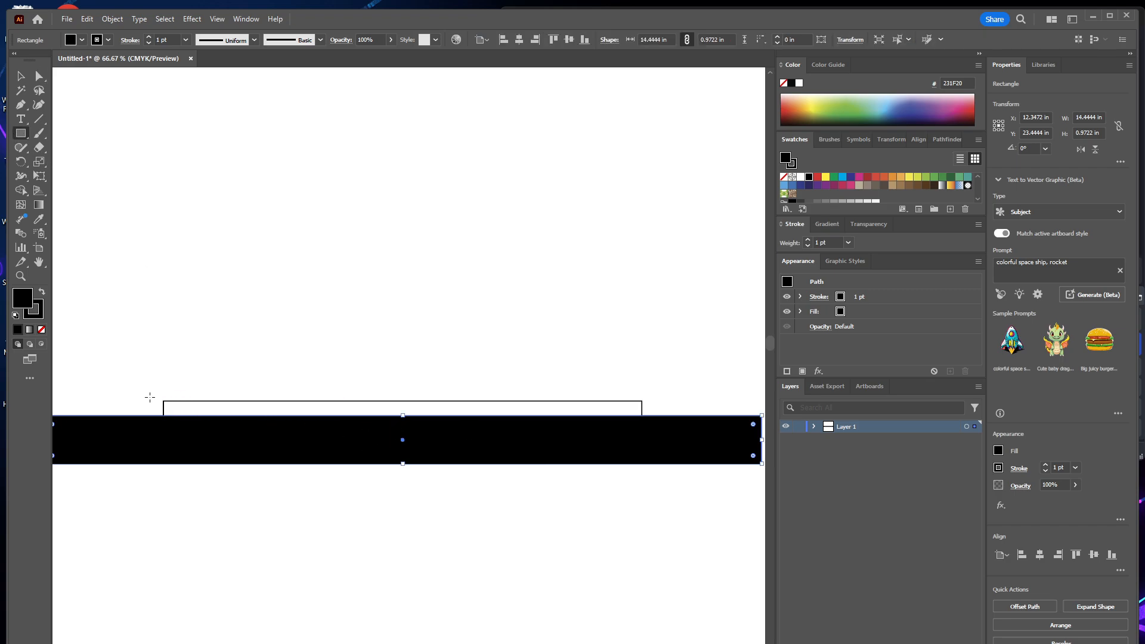
pyautogui.moveTo(163, 401); pyautogui.dragTo(642, 396)
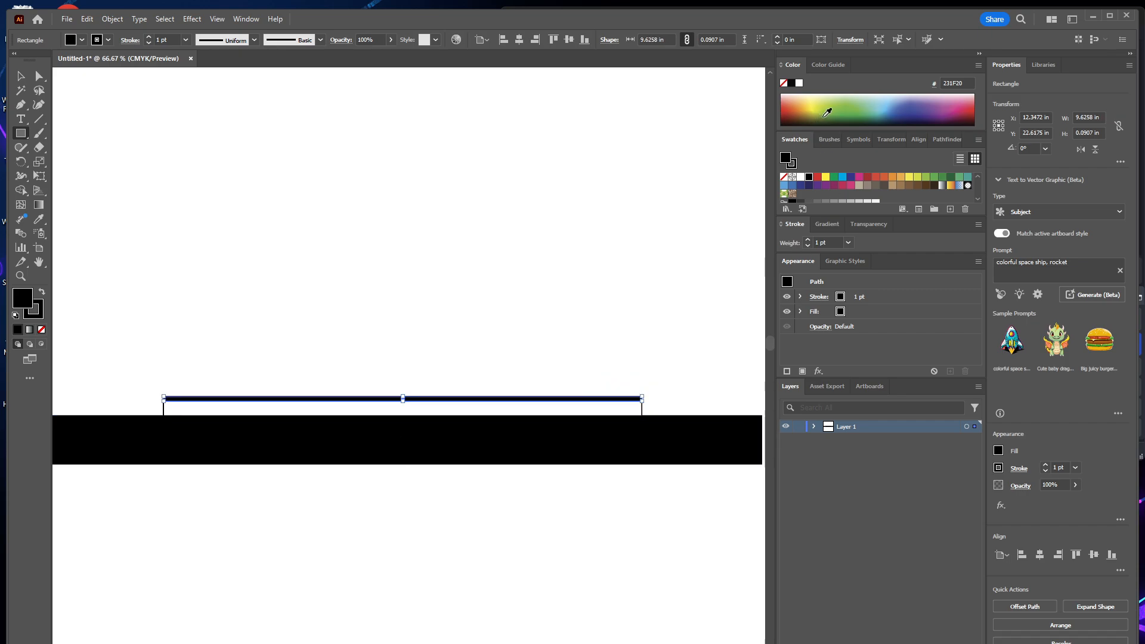
pyautogui.click(846, 107)
pyautogui.press('a')
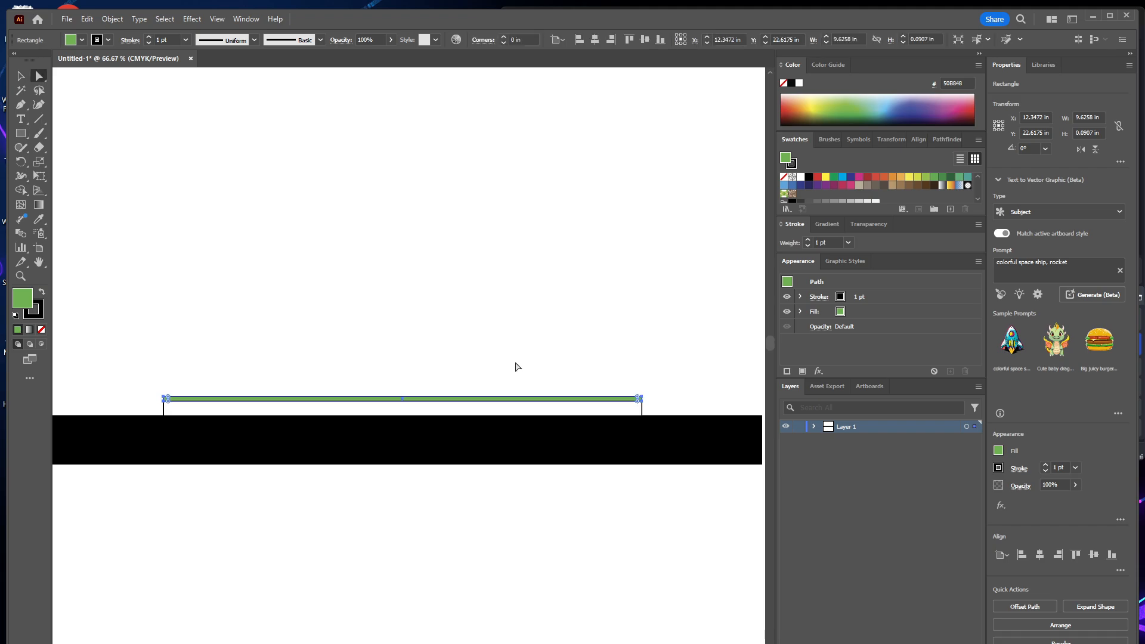
pyautogui.click(516, 367)
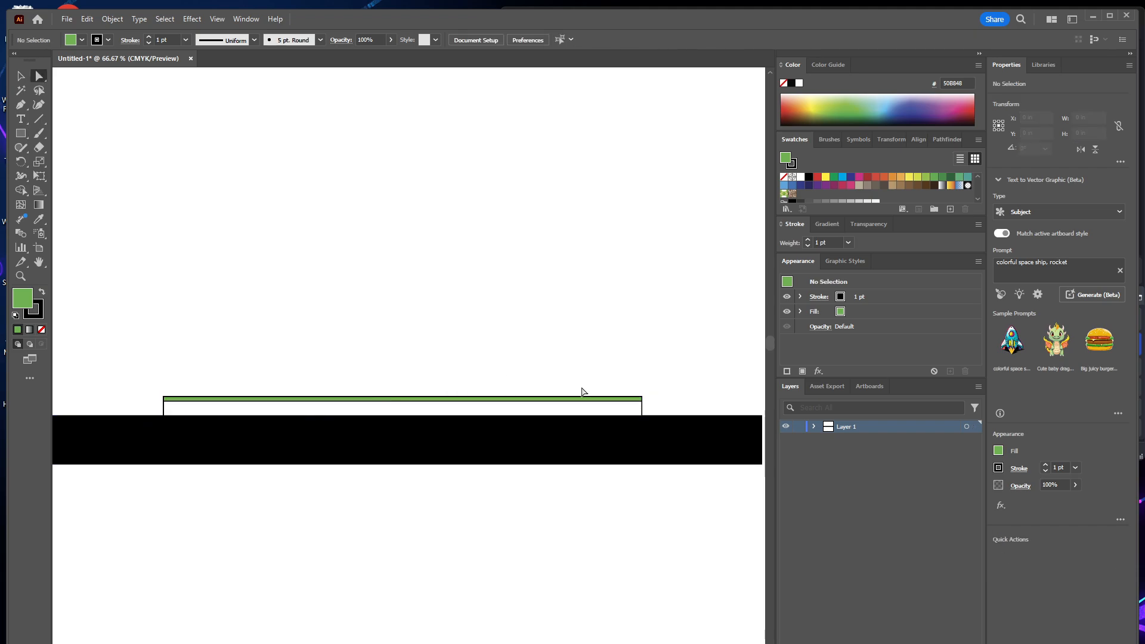
# Delete the thin green strip above the white rectangle.
pyautogui.click(170, 399)
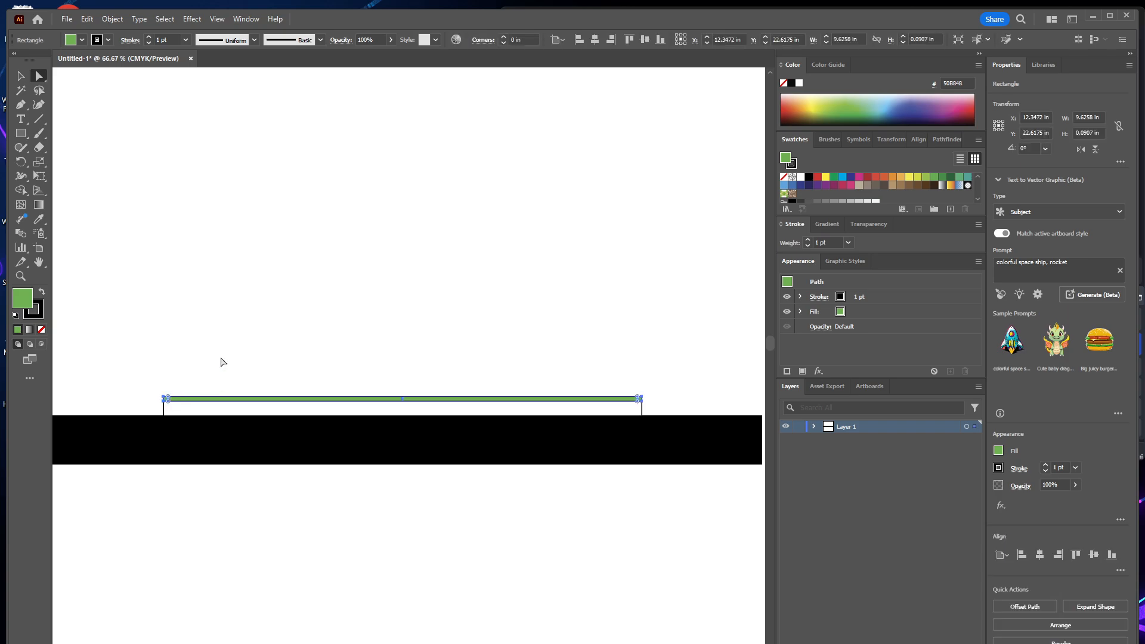
pyautogui.press('Delete')
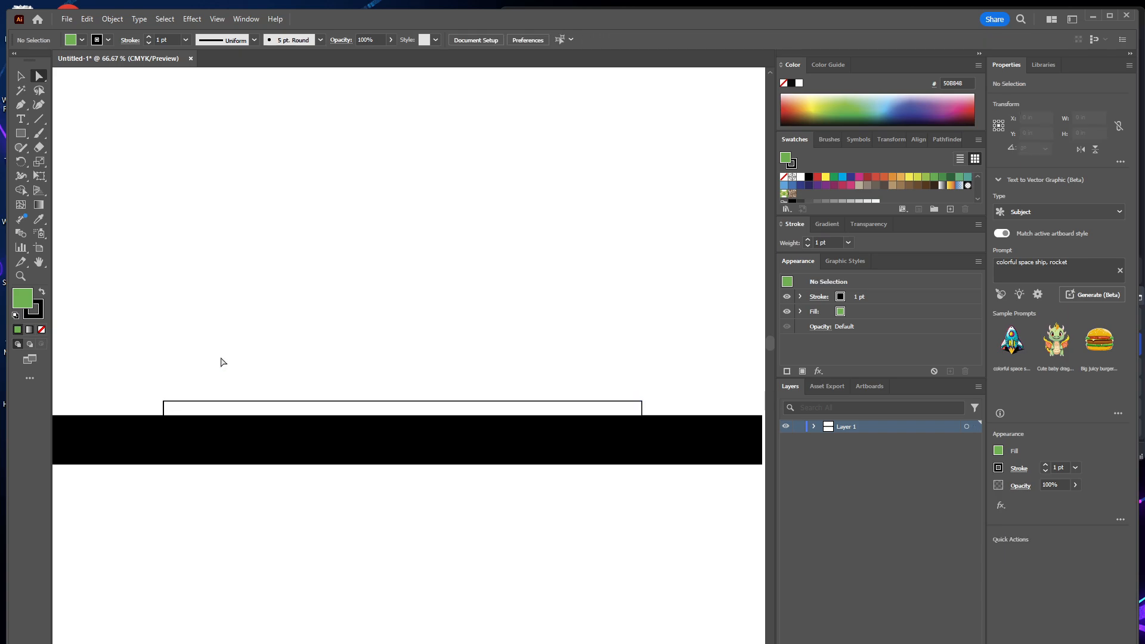
# Move the white rectangle straight down about 0.25 in so it sinks into the black bar.
pyautogui.click(178, 407)
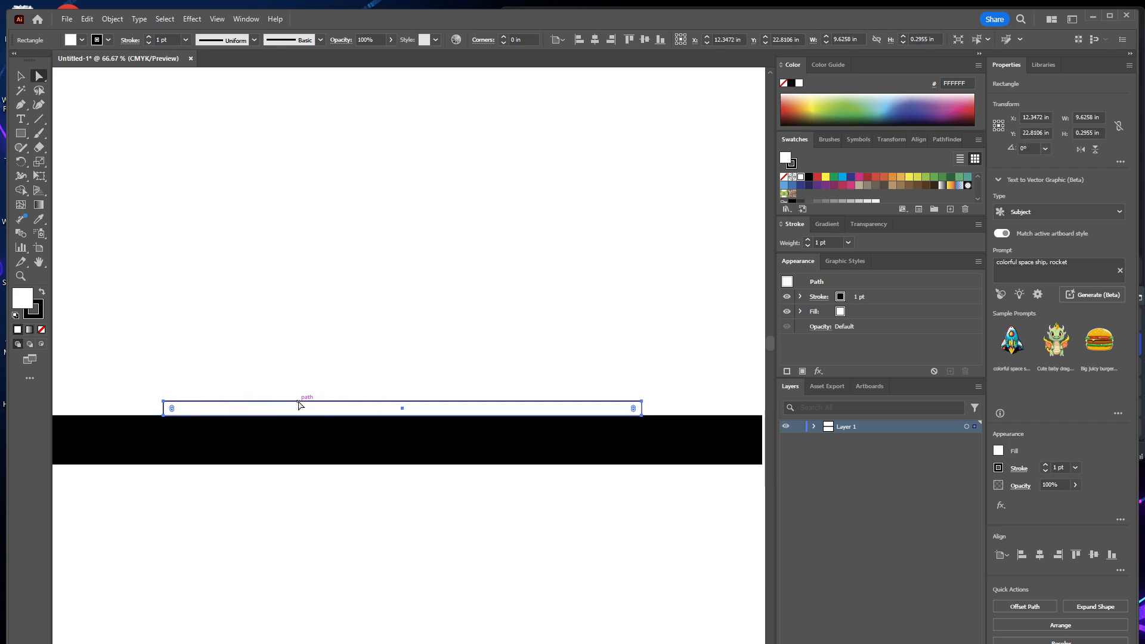
pyautogui.moveTo(297, 400); pyautogui.dragTo(298, 417)
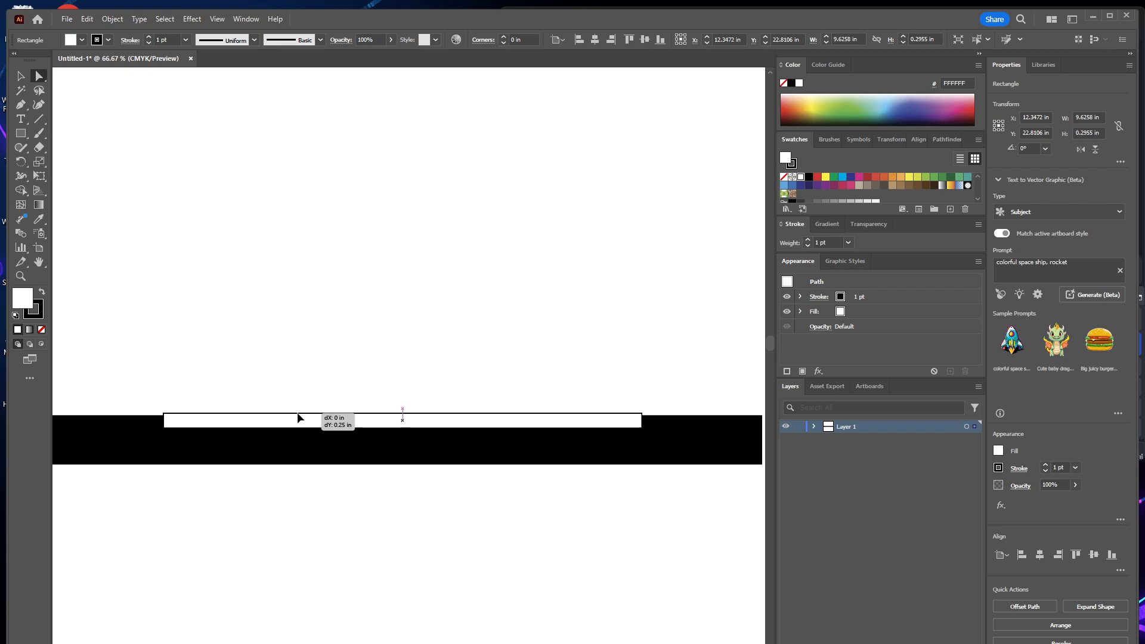
pyautogui.moveTo(298, 414); pyautogui.dragTo(298, 415)
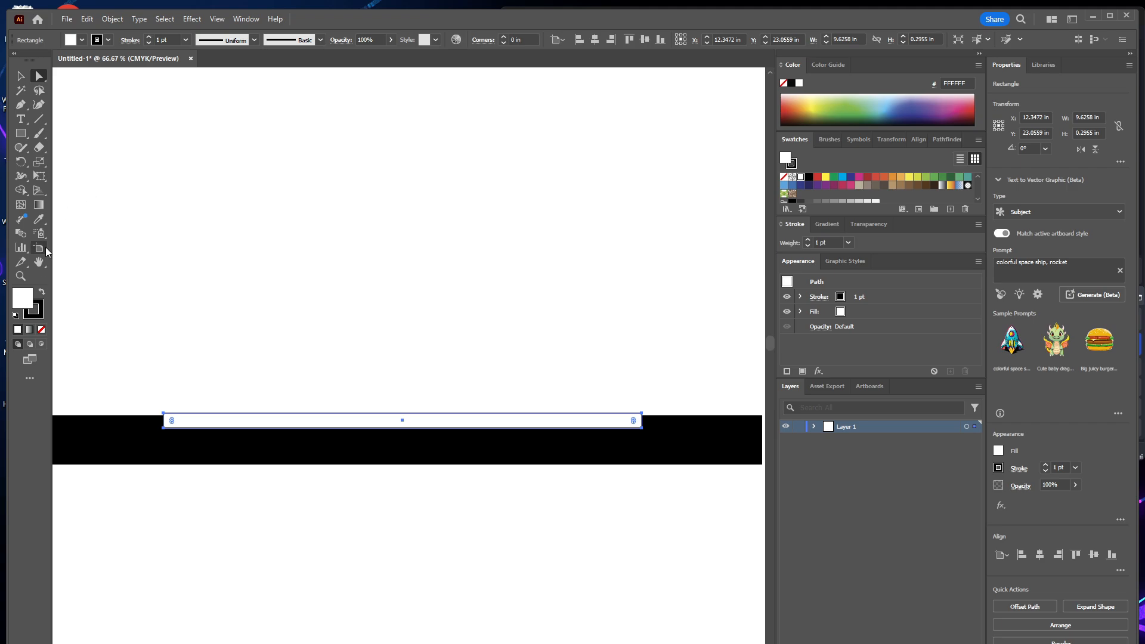
# Draw a rectangle about 10 × 0.36 in above the black bar, overlapping the white one, with a red EF363C stroke and no fill.
pyautogui.click(21, 135)
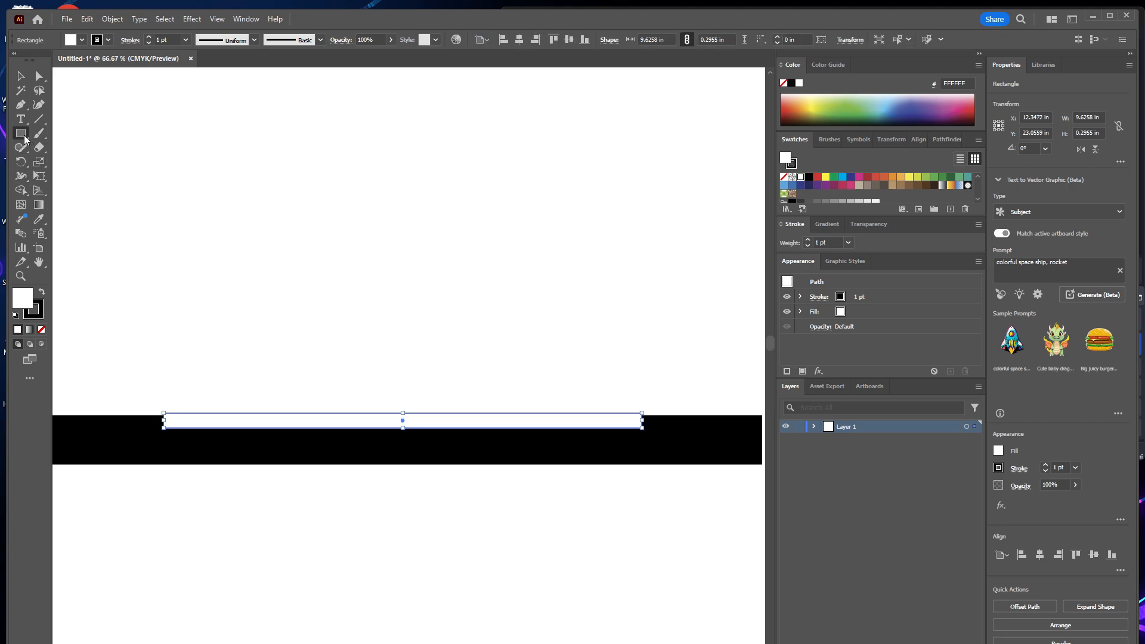
pyautogui.moveTo(161, 398); pyautogui.dragTo(658, 415)
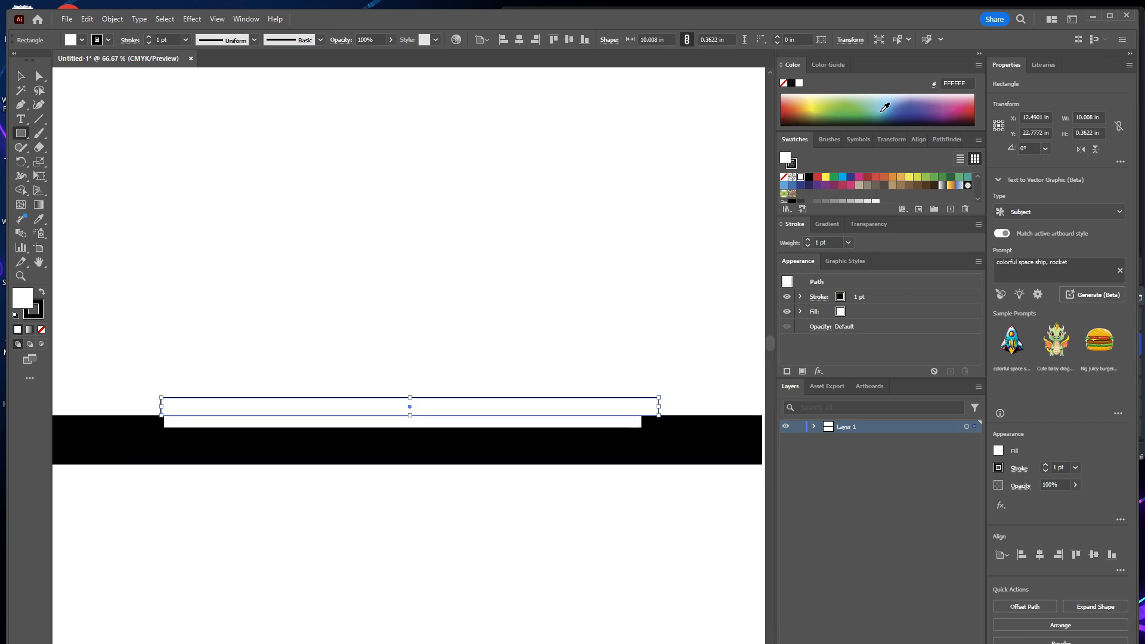
pyautogui.click(973, 104)
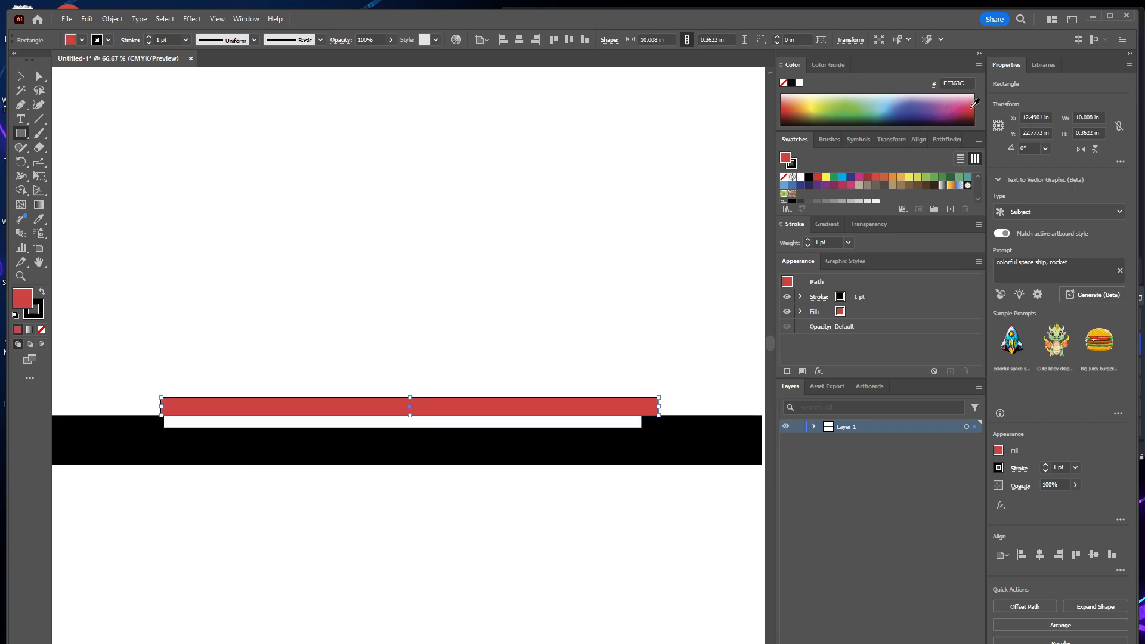
pyautogui.click(41, 291)
pyautogui.click(41, 329)
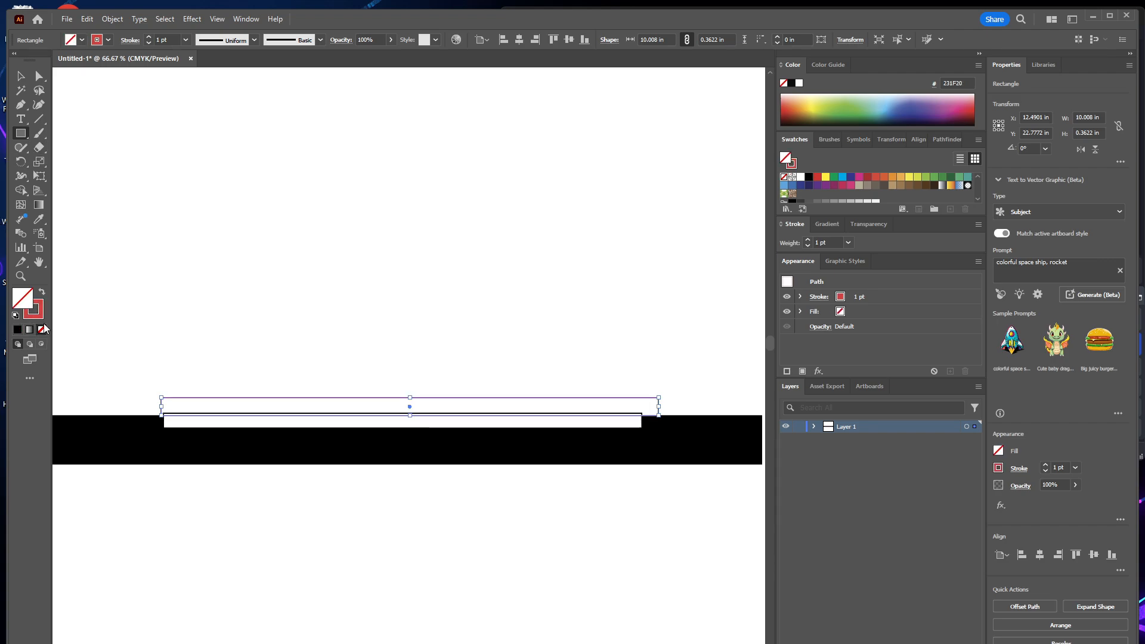
# Nudge the white rectangle slightly further down into the black bar, about 0.02 in.
pyautogui.press('z')
pyautogui.moveTo(146, 380); pyautogui.dragTo(451, 551)
pyautogui.moveTo(324, 568); pyautogui.dragTo(242, 398)
pyautogui.press('a')
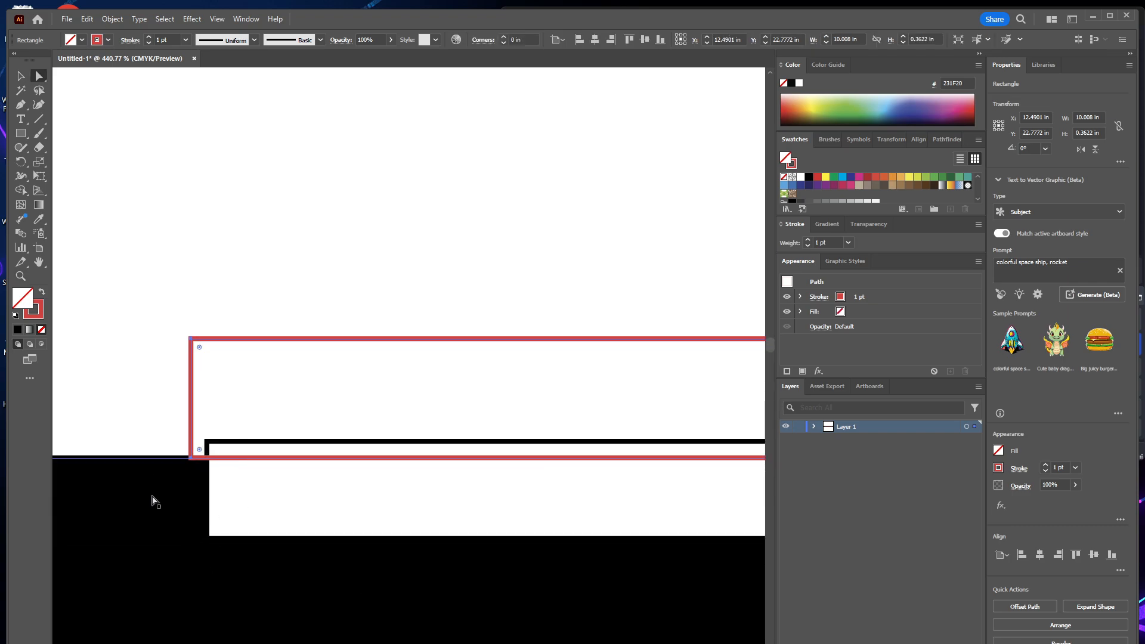
pyautogui.click(159, 498)
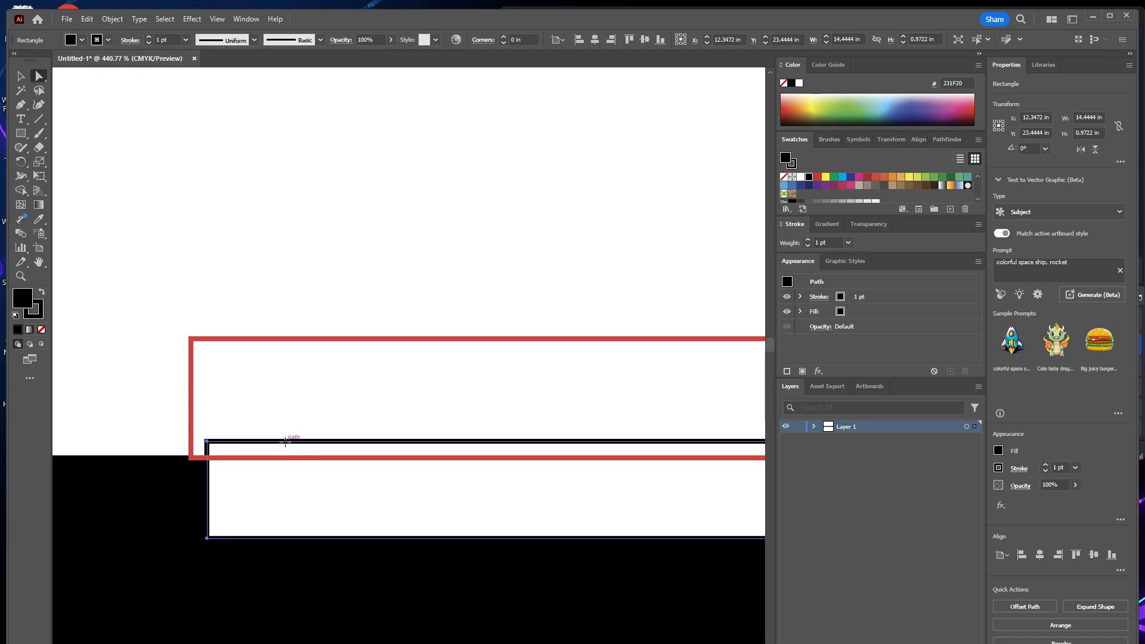
pyautogui.moveTo(283, 449); pyautogui.dragTo(285, 453)
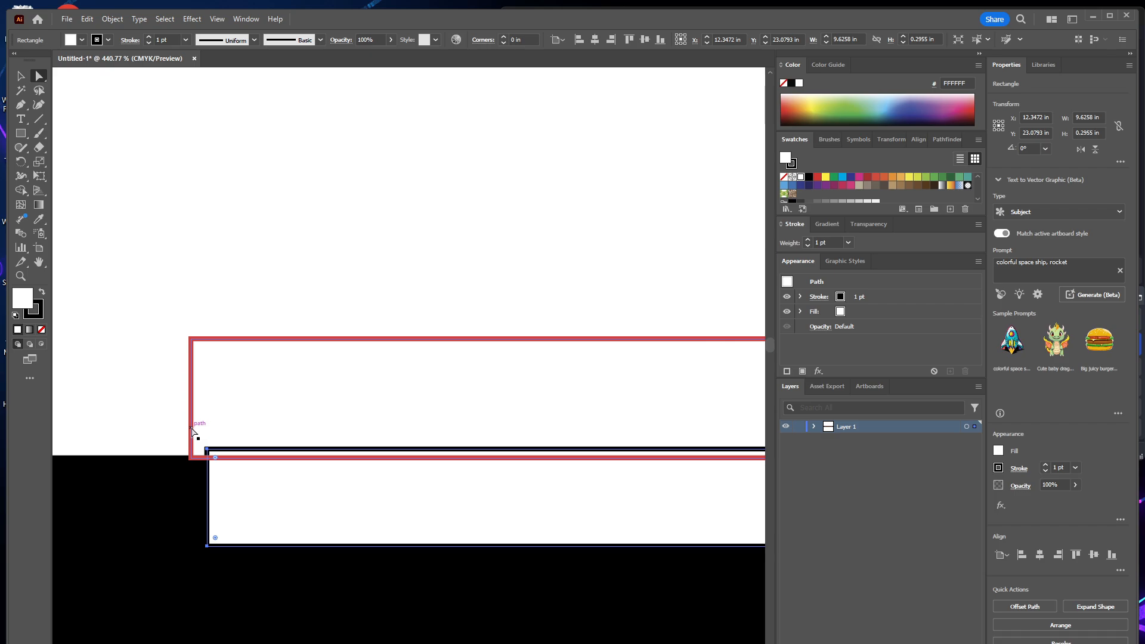
# Squash the red-outlined rectangle to a strip about 0.03 in high along the top edge of the white rectangle.
pyautogui.moveTo(192, 431)
pyautogui.mouseDown()
pyautogui.moveTo(194, 399)
pyautogui.moveTo(195, 432)
pyautogui.mouseUp()
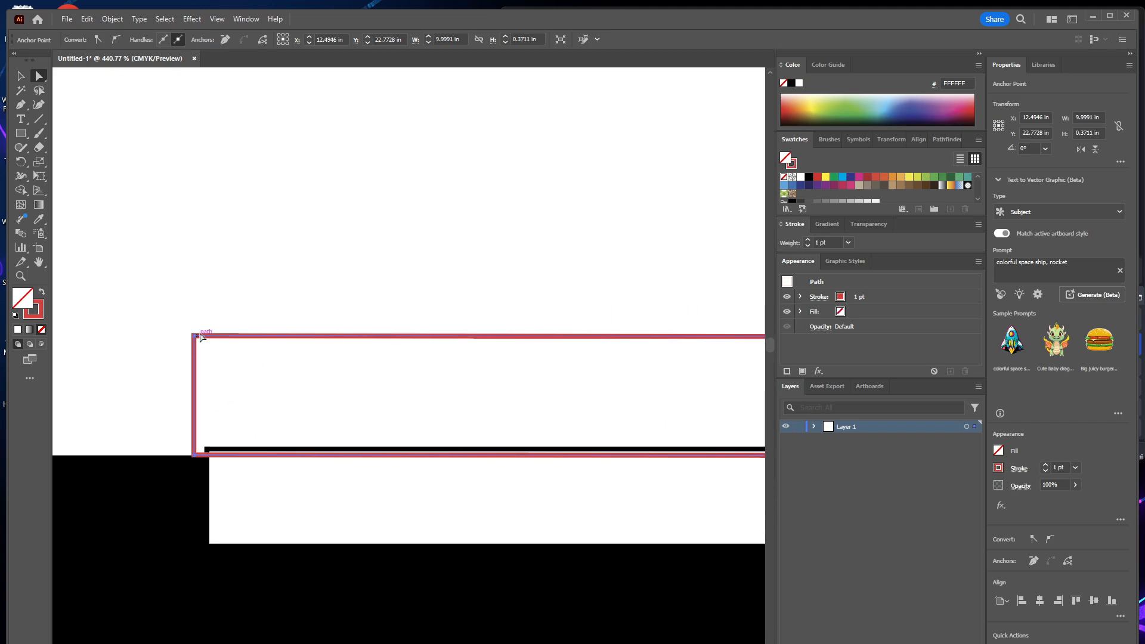
pyautogui.press('v')
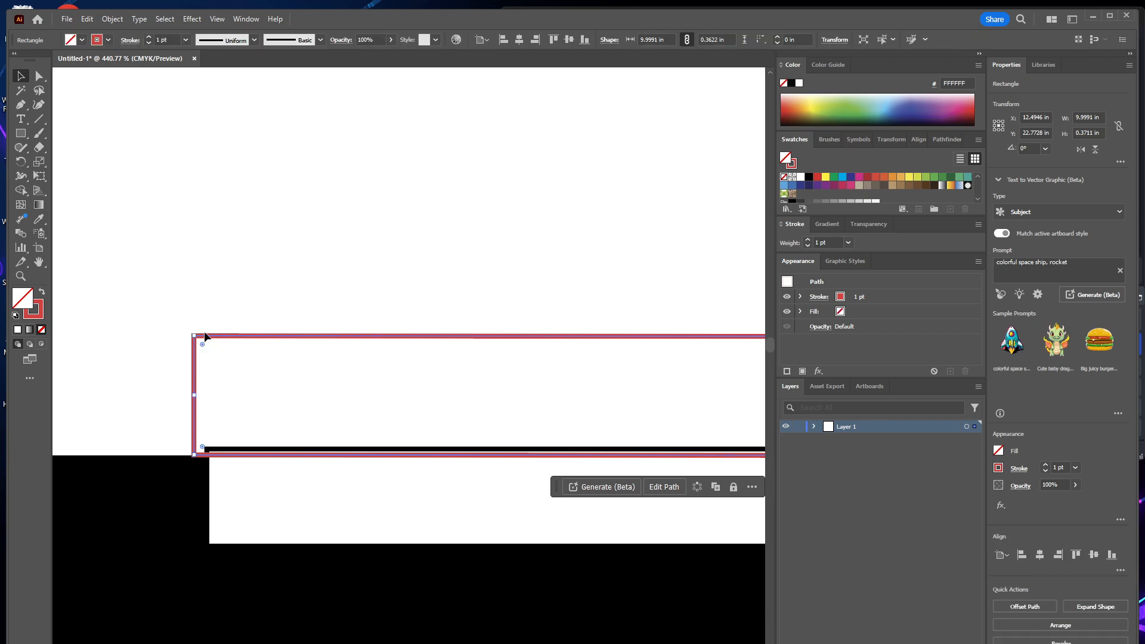
pyautogui.moveTo(193, 335); pyautogui.dragTo(203, 450)
pyautogui.moveTo(427, 469); pyautogui.dragTo(187, 450)
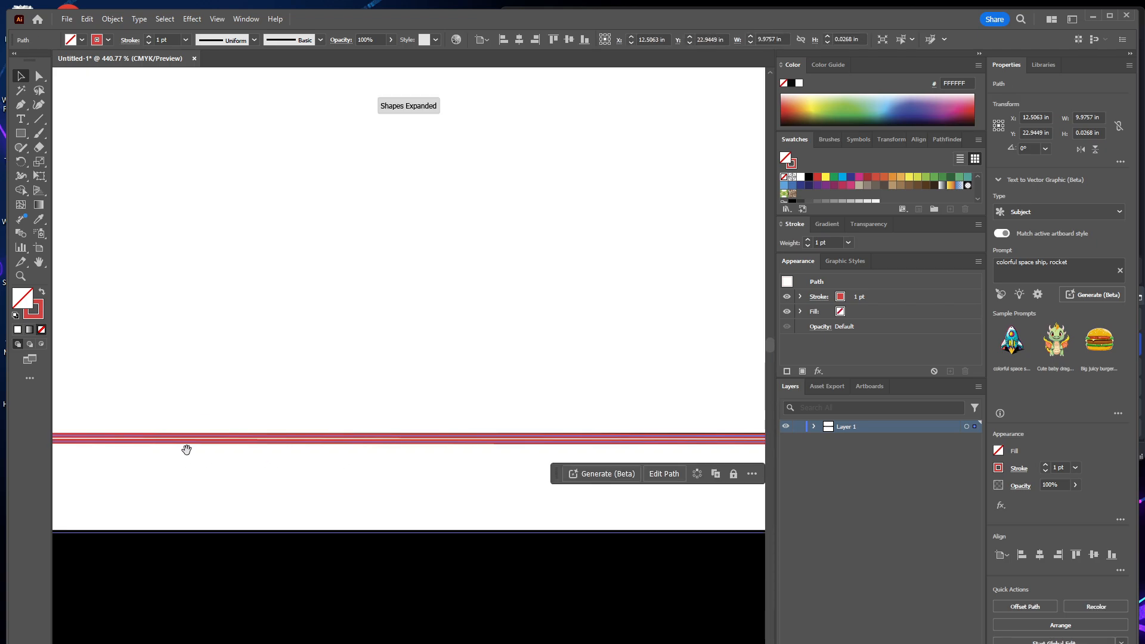
pyautogui.moveTo(335, 452); pyautogui.dragTo(239, 439)
pyautogui.moveTo(428, 419); pyautogui.dragTo(296, 460)
pyautogui.press('z')
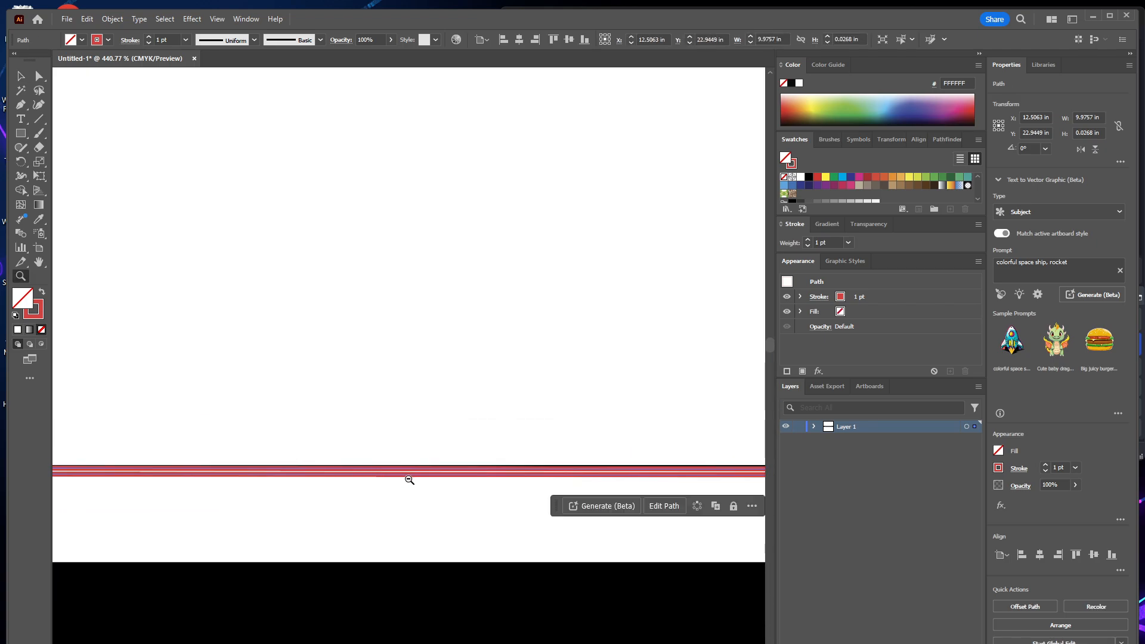
pyautogui.keyDown('alt'); pyautogui.click(409, 480); pyautogui.keyUp('alt')
pyautogui.keyDown('alt'); pyautogui.click(408, 480); pyautogui.keyUp('alt')
pyautogui.keyDown('alt'); pyautogui.click(409, 480); pyautogui.keyUp('alt')
pyautogui.keyDown('alt'); pyautogui.click(409, 479); pyautogui.keyUp('alt')
pyautogui.keyDown('alt'); pyautogui.click(409, 480); pyautogui.keyUp('alt')
pyautogui.keyDown('alt'); pyautogui.click(409, 479); pyautogui.keyUp('alt')
pyautogui.keyDown('alt'); pyautogui.click(409, 477); pyautogui.keyUp('alt')
pyautogui.moveTo(350, 352); pyautogui.dragTo(307, 552)
pyautogui.press('a')
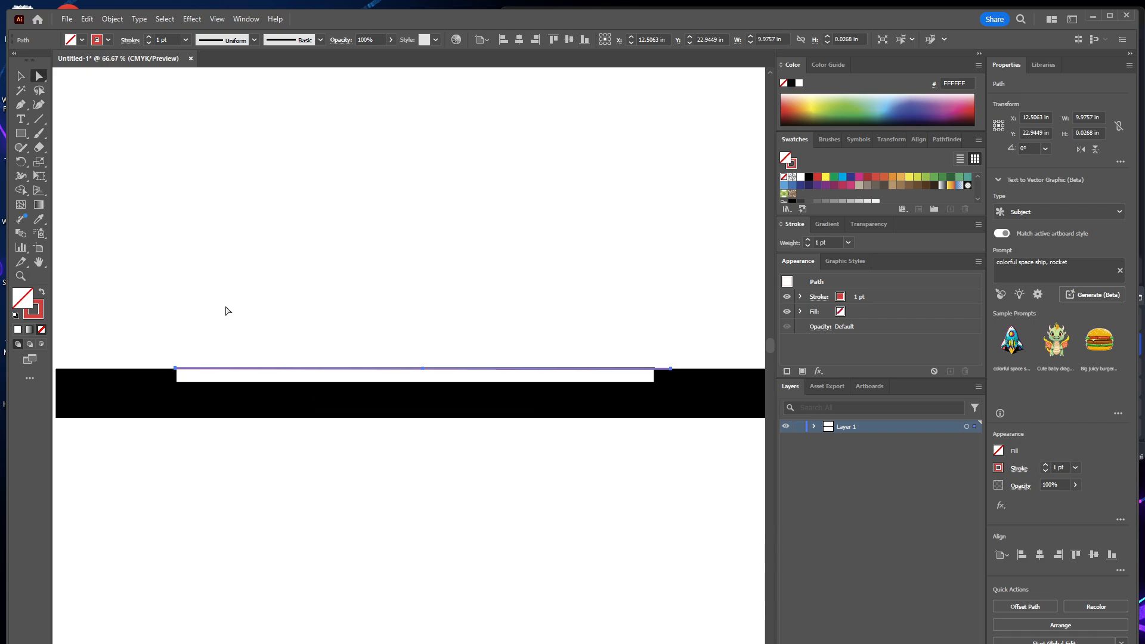
pyautogui.click(225, 310)
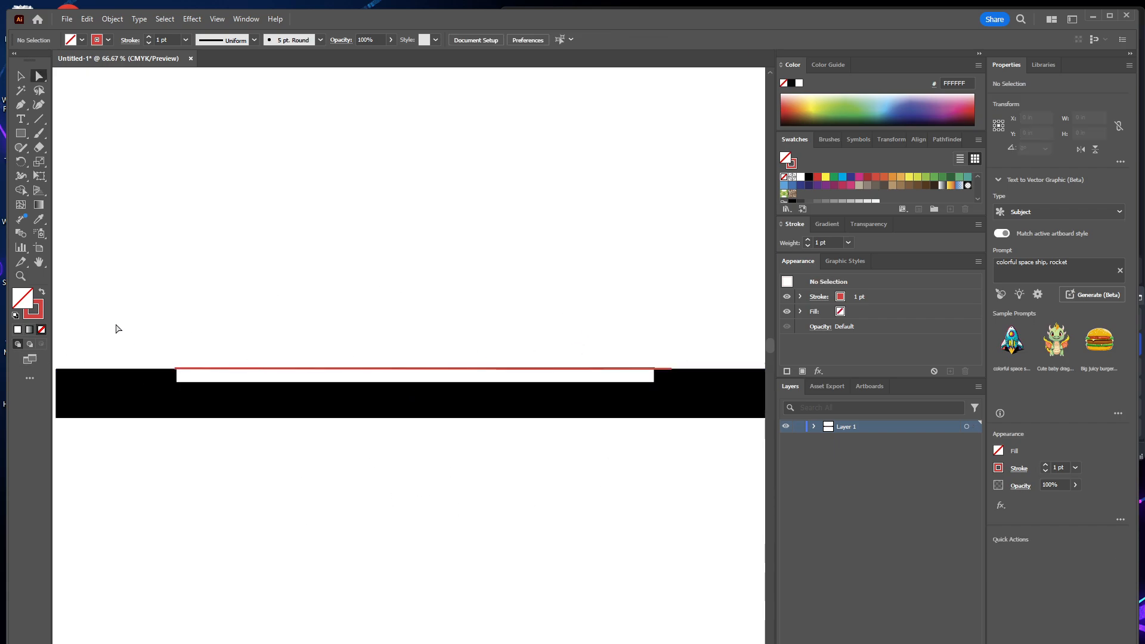
# Delete all the cross-section artwork so the artboard is empty.
pyautogui.moveTo(115, 324); pyautogui.dragTo(732, 488)
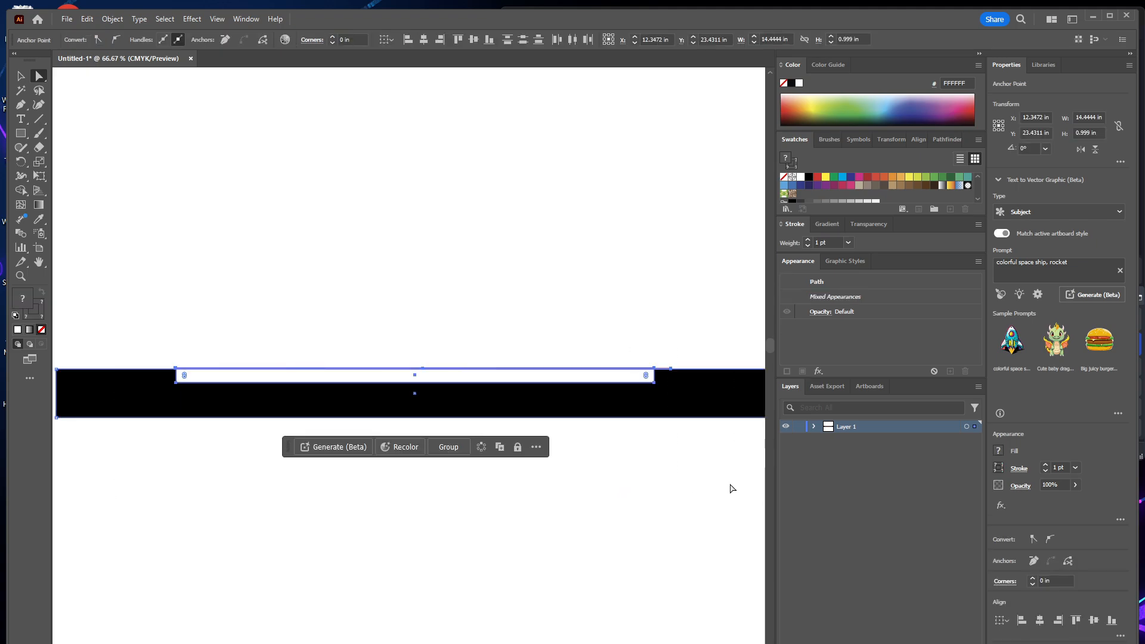
pyautogui.press('Delete')
pyautogui.press('z')
pyautogui.keyDown('alt'); pyautogui.click(719, 463); pyautogui.keyUp('alt')
pyautogui.keyDown('alt'); pyautogui.click(710, 459); pyautogui.keyUp('alt')
pyautogui.keyDown('alt'); pyautogui.click(706, 458); pyautogui.keyUp('alt')
pyautogui.moveTo(322, 402); pyautogui.dragTo(756, 524)
pyautogui.moveTo(510, 506); pyautogui.dragTo(475, 541)
pyautogui.press('Delete')
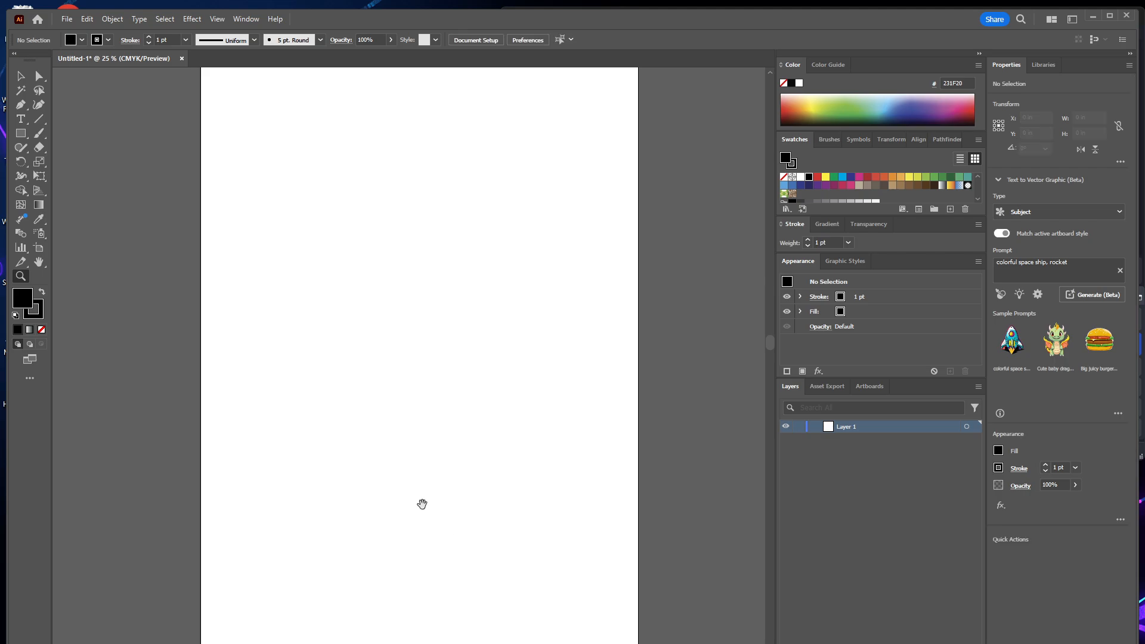
# Draw a black rectangle across the full width of the artboard from its top edge, about 23.5 × 19.34 in.
pyautogui.moveTo(362, 291); pyautogui.dragTo(332, 471)
pyautogui.click(21, 135)
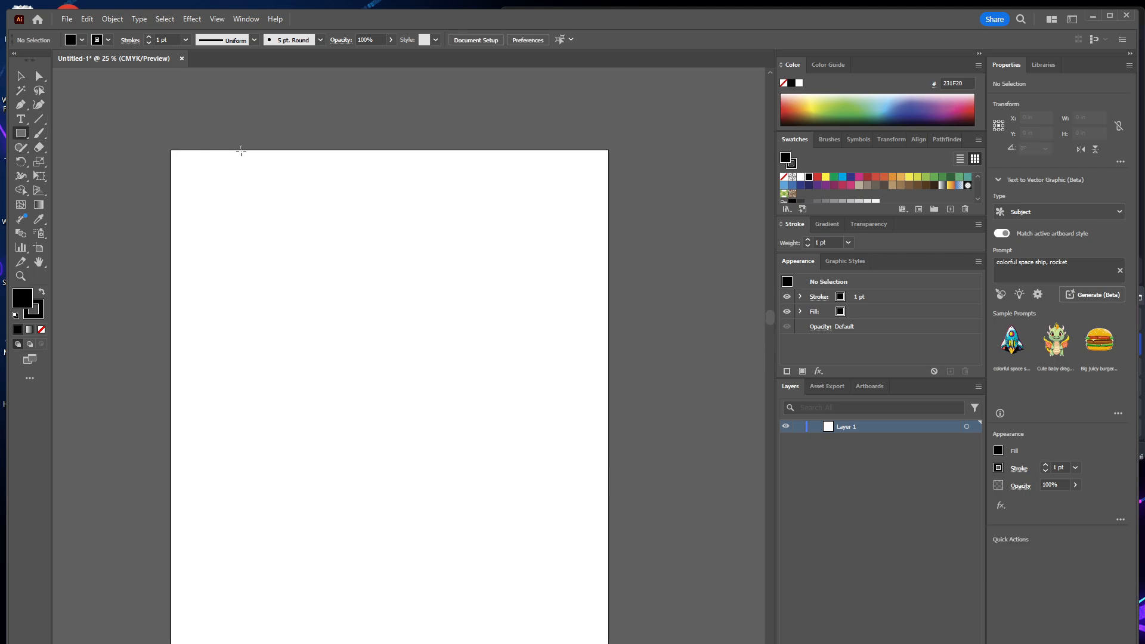
pyautogui.moveTo(169, 149); pyautogui.dragTo(608, 510)
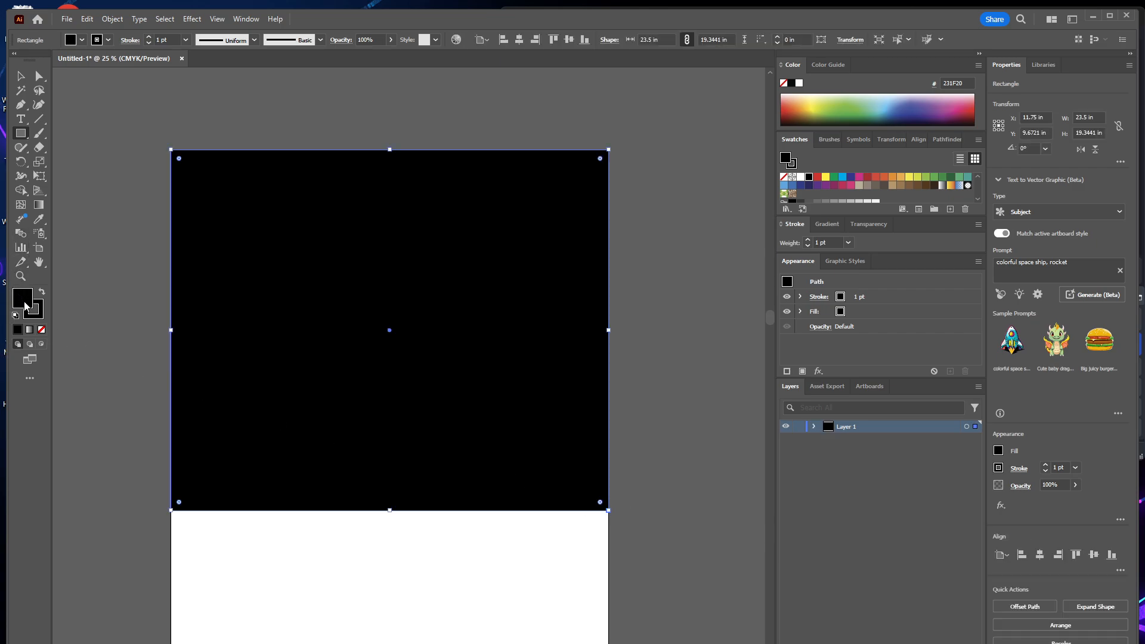
# Lock the layer holding the black rectangle and add a new layer above it.
pyautogui.click(797, 426)
pyautogui.hotkey('ctrl', 'l')
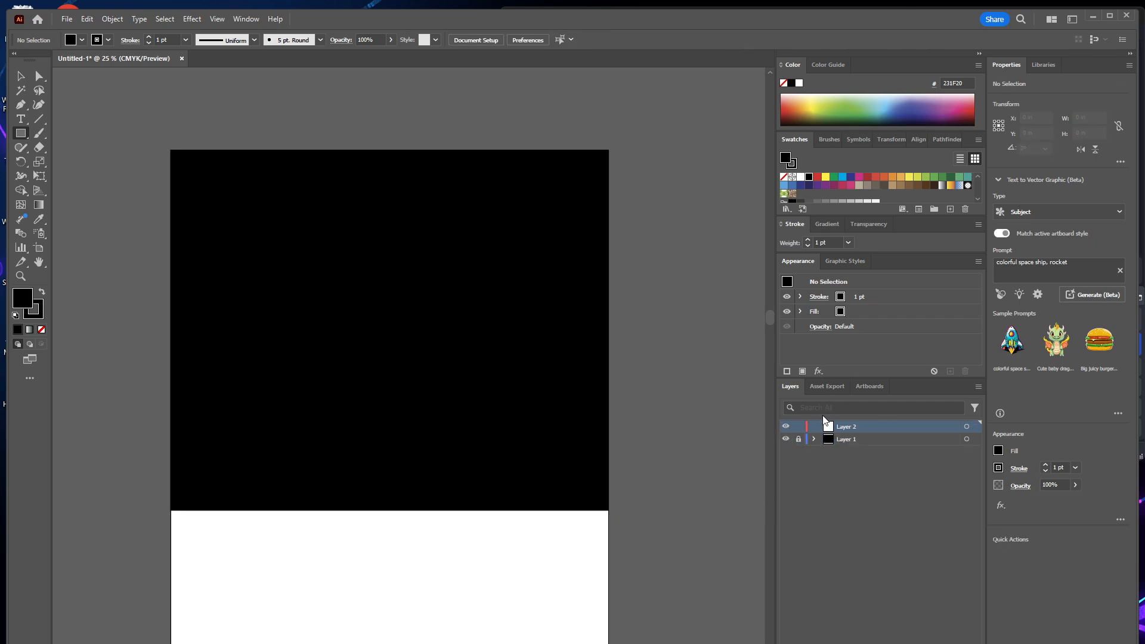
pyautogui.click(966, 426)
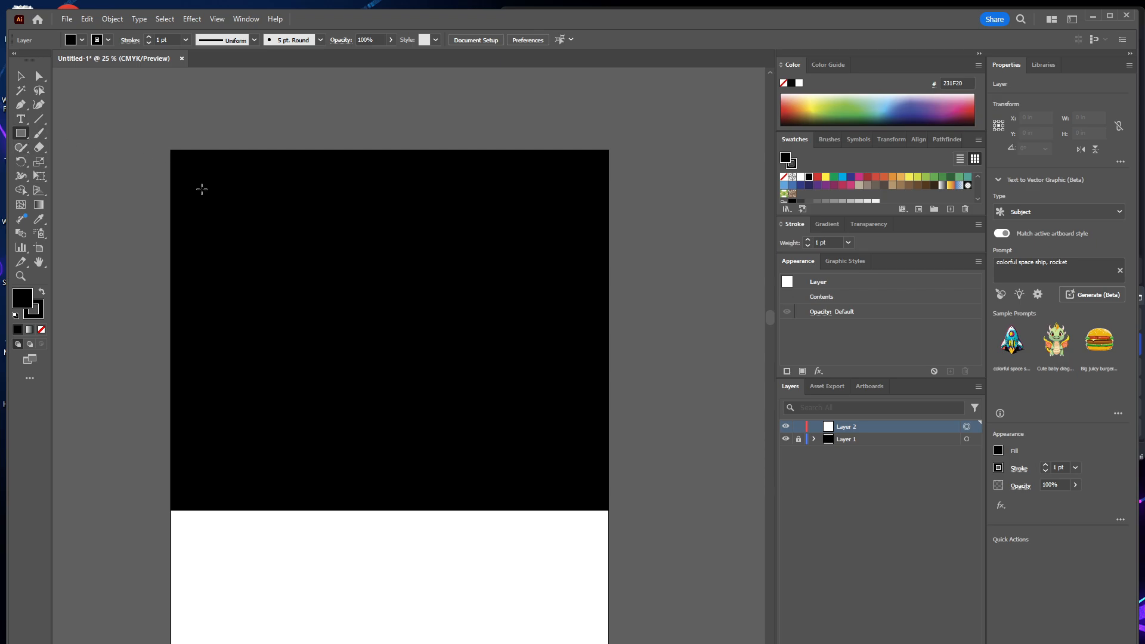
# Draw a rectangle about 5.09 × 4.06 in with a white FFFFFF fill and no stroke near the black area's upper-left corner.
pyautogui.click(39, 314)
pyautogui.click(41, 330)
pyautogui.doubleClick(25, 296)
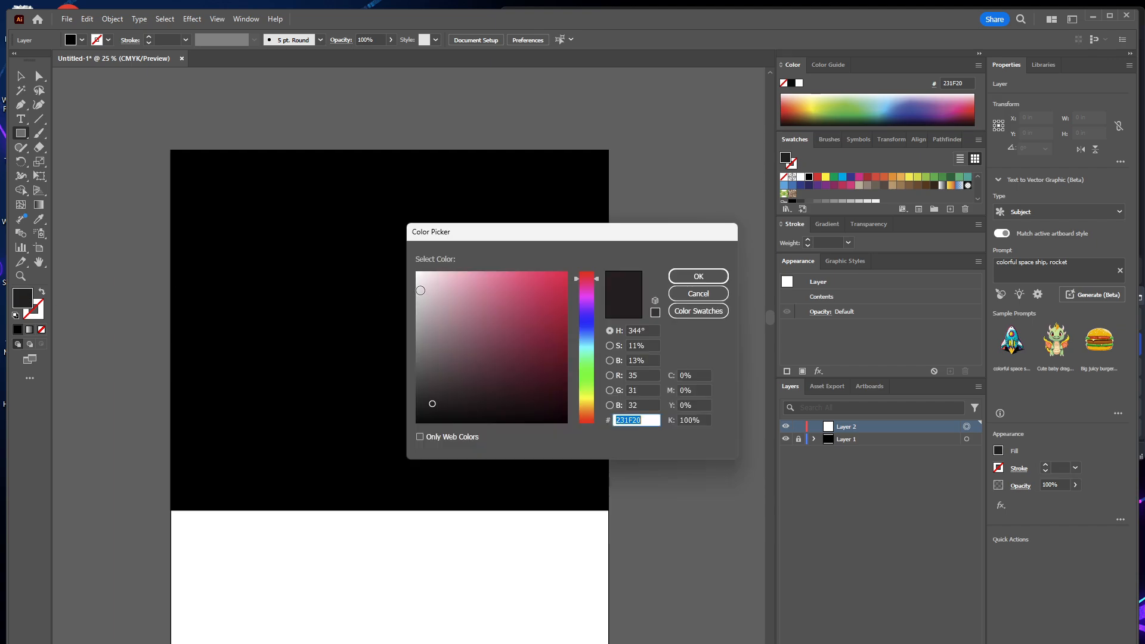
pyautogui.click(417, 272)
pyautogui.click(686, 276)
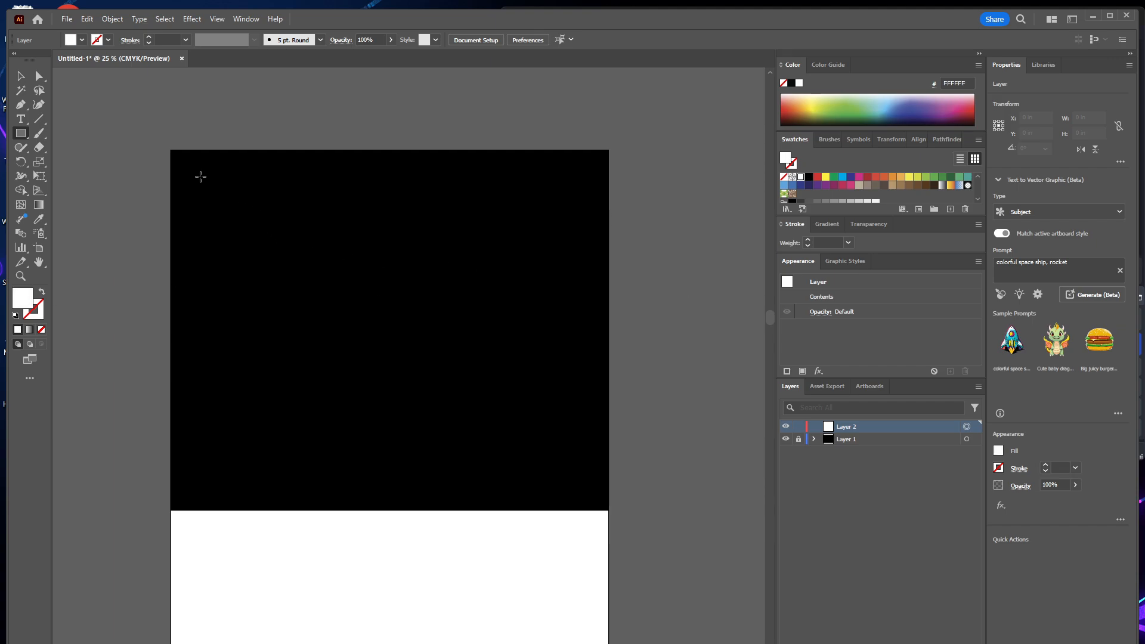
pyautogui.moveTo(194, 182); pyautogui.dragTo(288, 257)
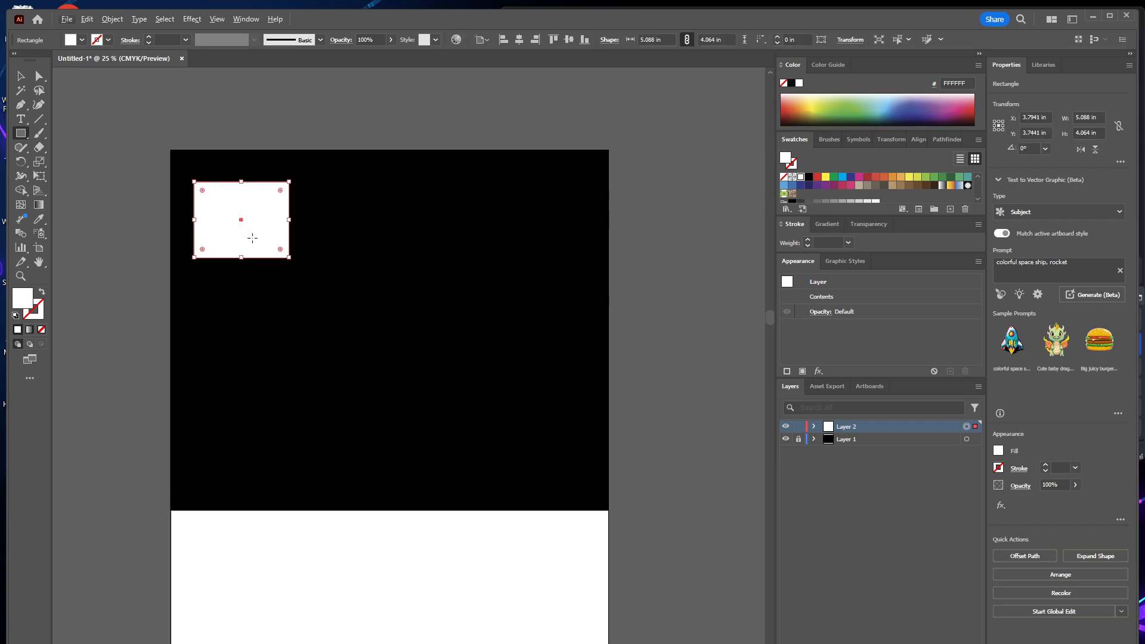
pyautogui.hotkey('alt', 'v')
pyautogui.click(184, 234)
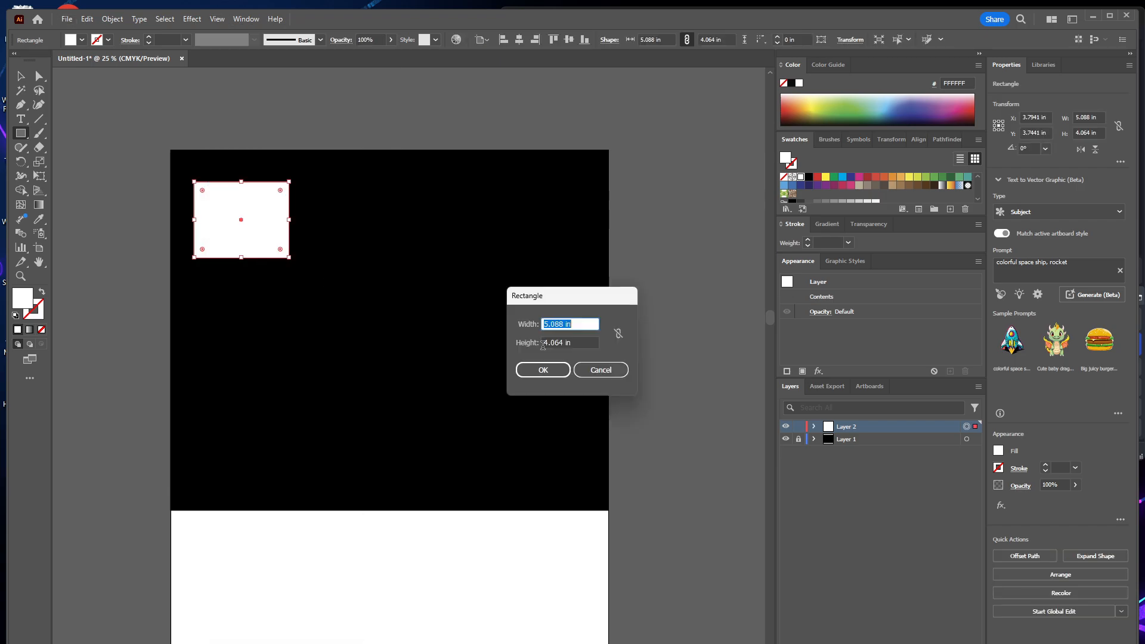
pyautogui.click(530, 364)
# Duplicate the white rectangle twice across the black area to form a horizontal row of three.
pyautogui.press('v')
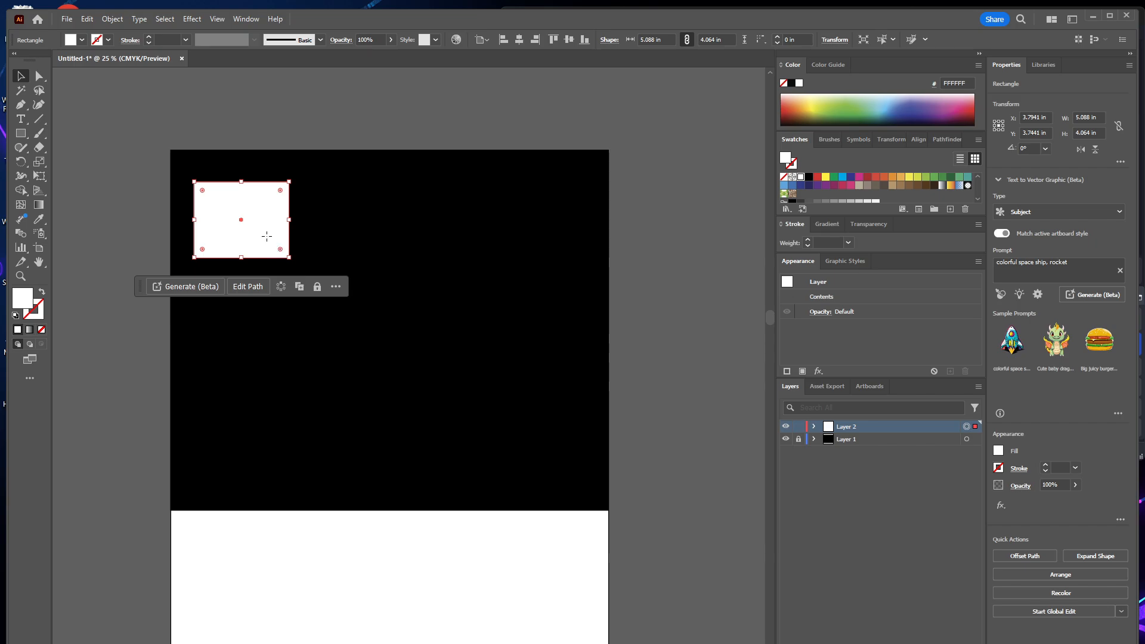
pyautogui.moveTo(266, 236); pyautogui.dragTo(511, 250)
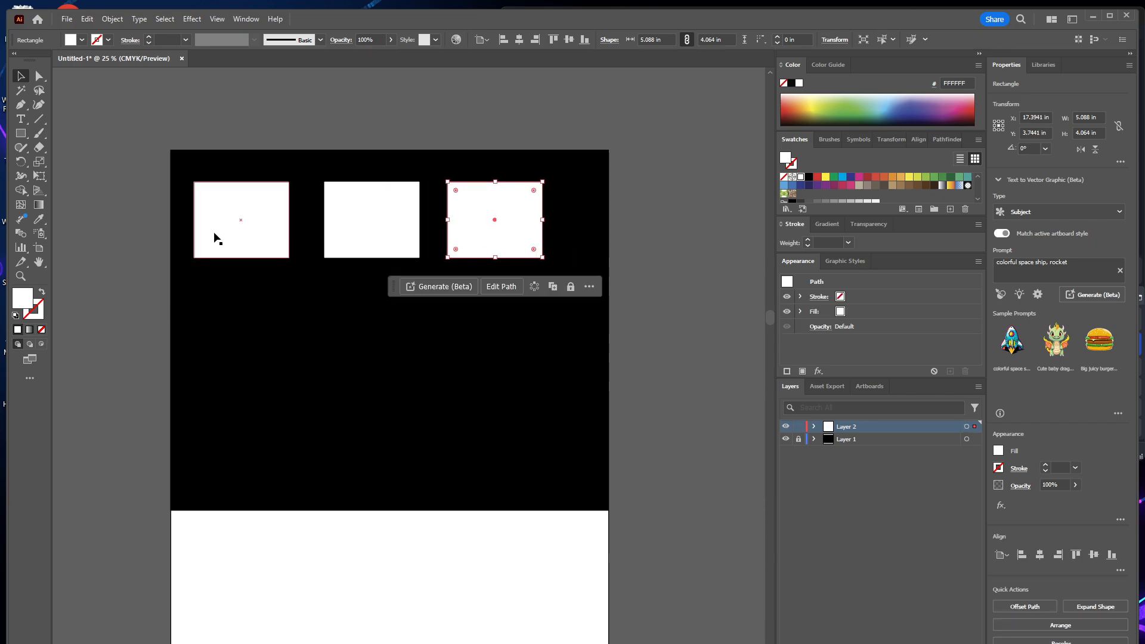
# Rotate the row of three rectangles to 270° as a vertical column and copy it into four side-by-side columns.
pyautogui.moveTo(174, 171); pyautogui.dragTo(587, 238)
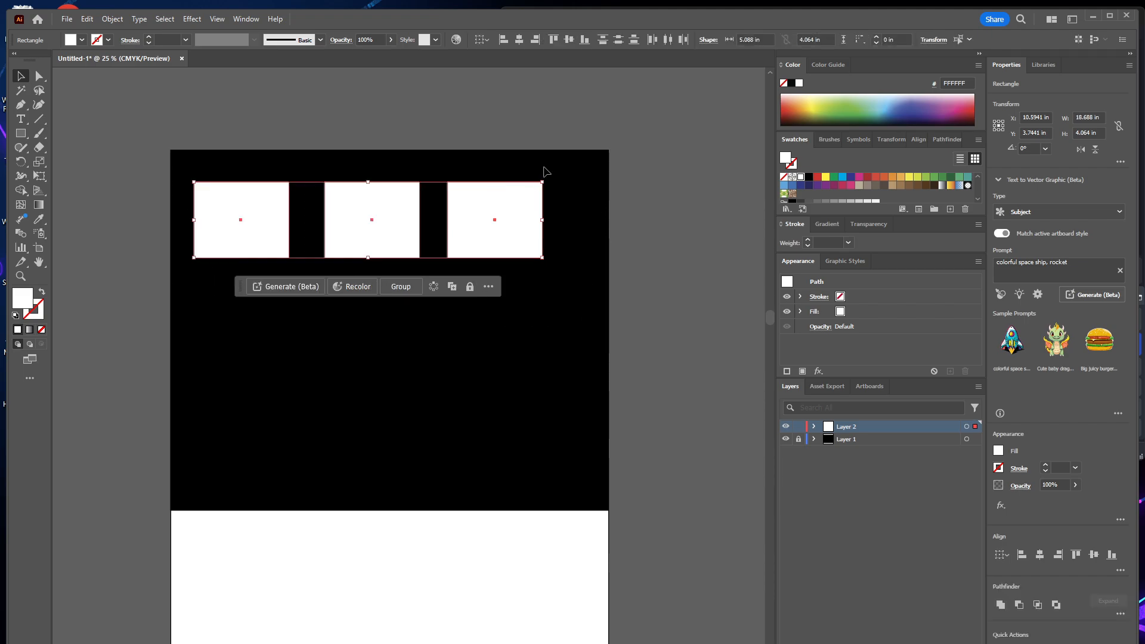
pyautogui.moveTo(547, 177); pyautogui.dragTo(411, 393)
pyautogui.moveTo(352, 113); pyautogui.dragTo(514, 234)
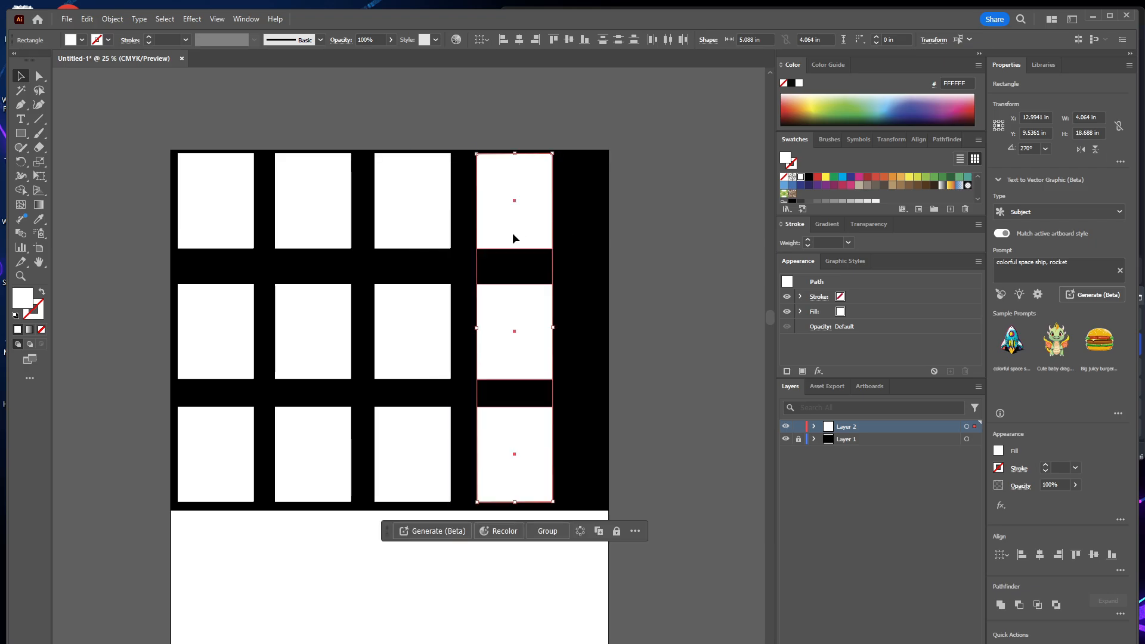
# Move the whole grid of white rectangles right about 1 in to centre it on the black area.
pyautogui.click(225, 319)
pyautogui.hotkey('ctrl', 'a')
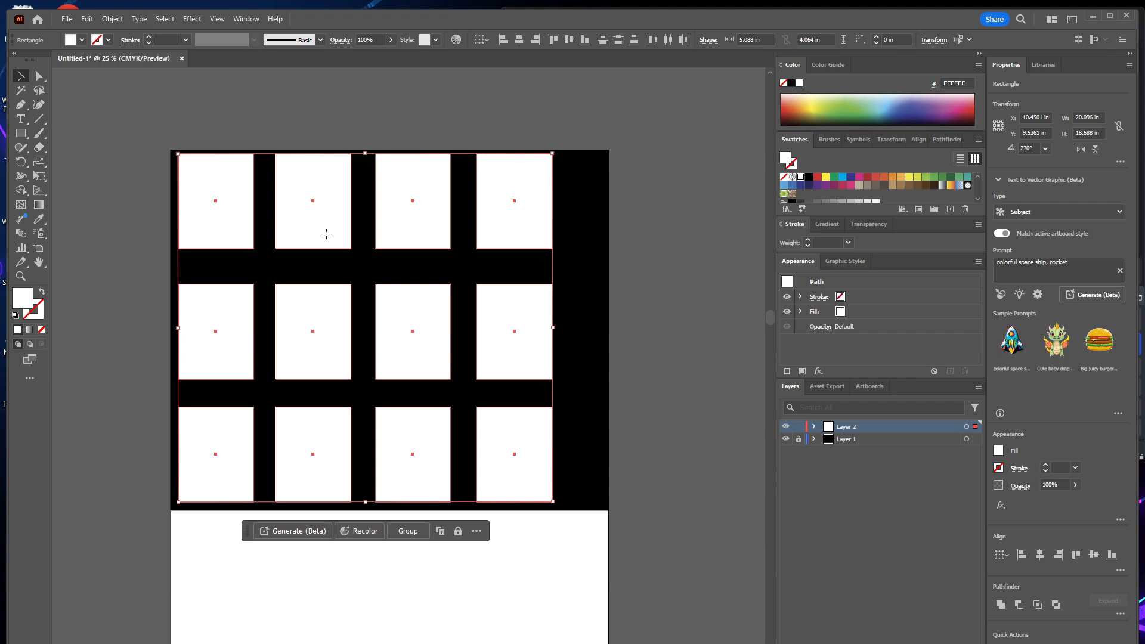
pyautogui.moveTo(326, 233); pyautogui.dragTo(341, 234)
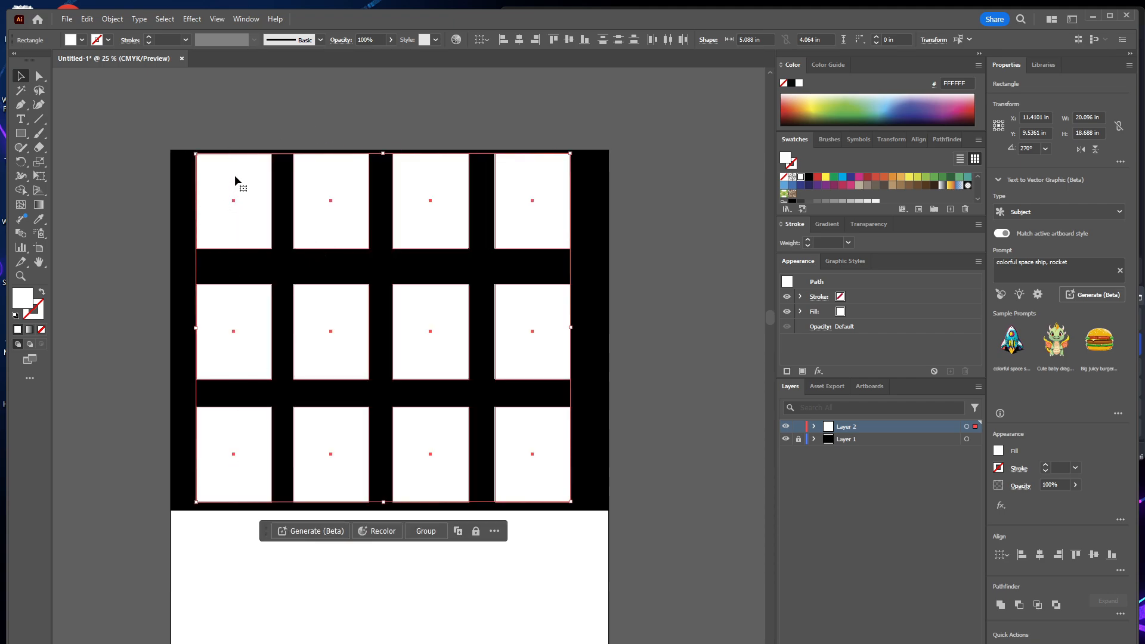
pyautogui.click(259, 118)
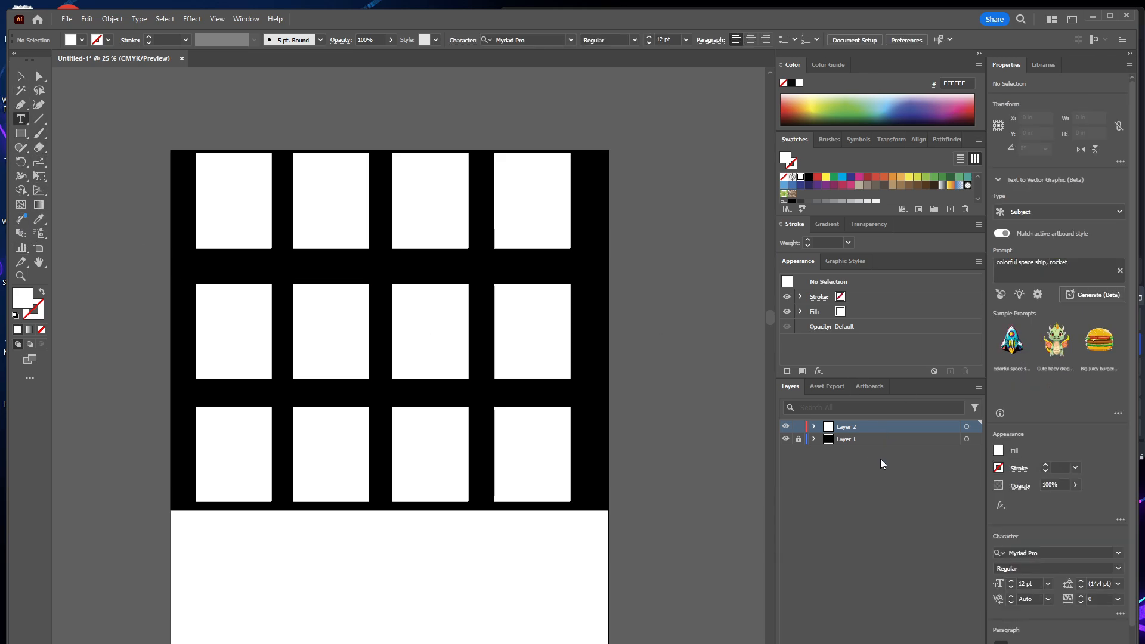
# Add a new layer and place a white text label of about 46 pt beneath the first rectangle of the top row.
pyautogui.click(947, 638)
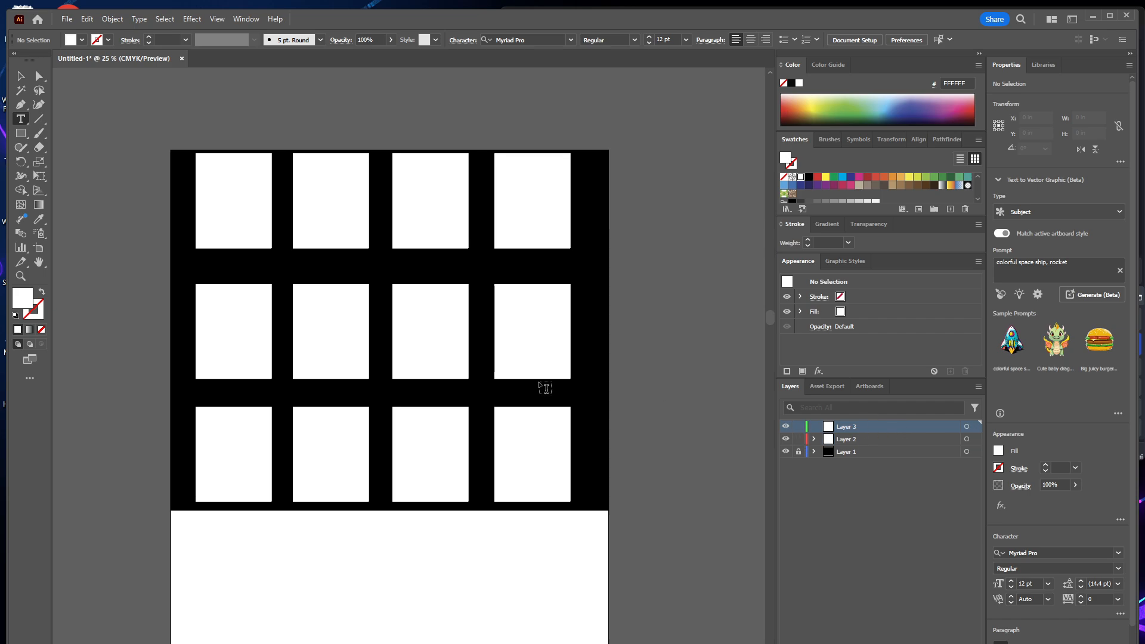
pyautogui.click(238, 266)
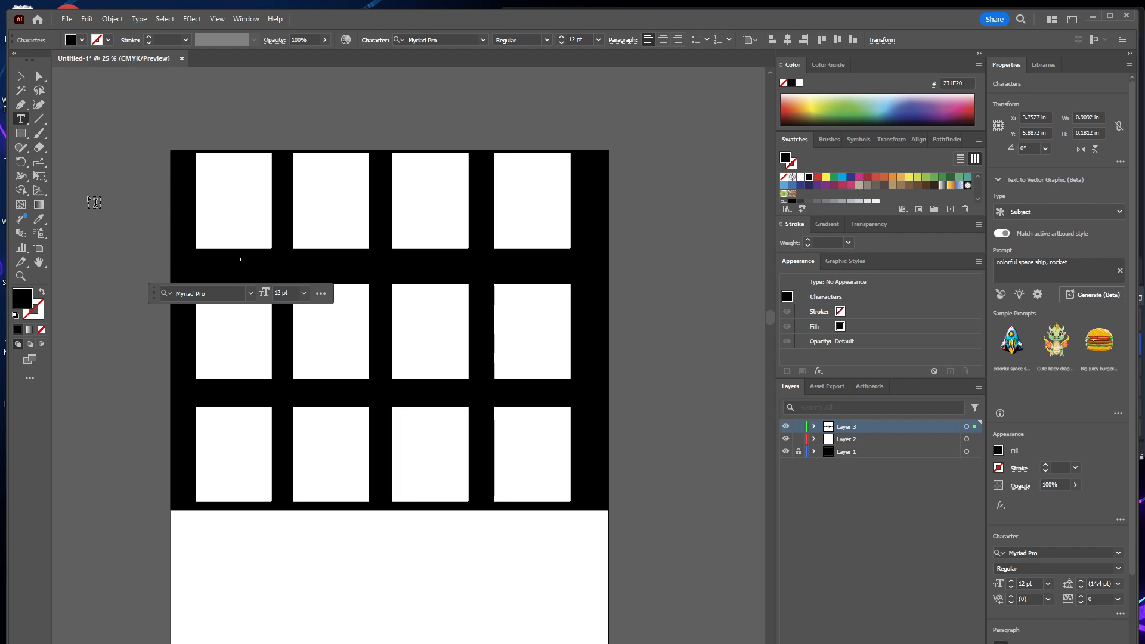
pyautogui.click(21, 75)
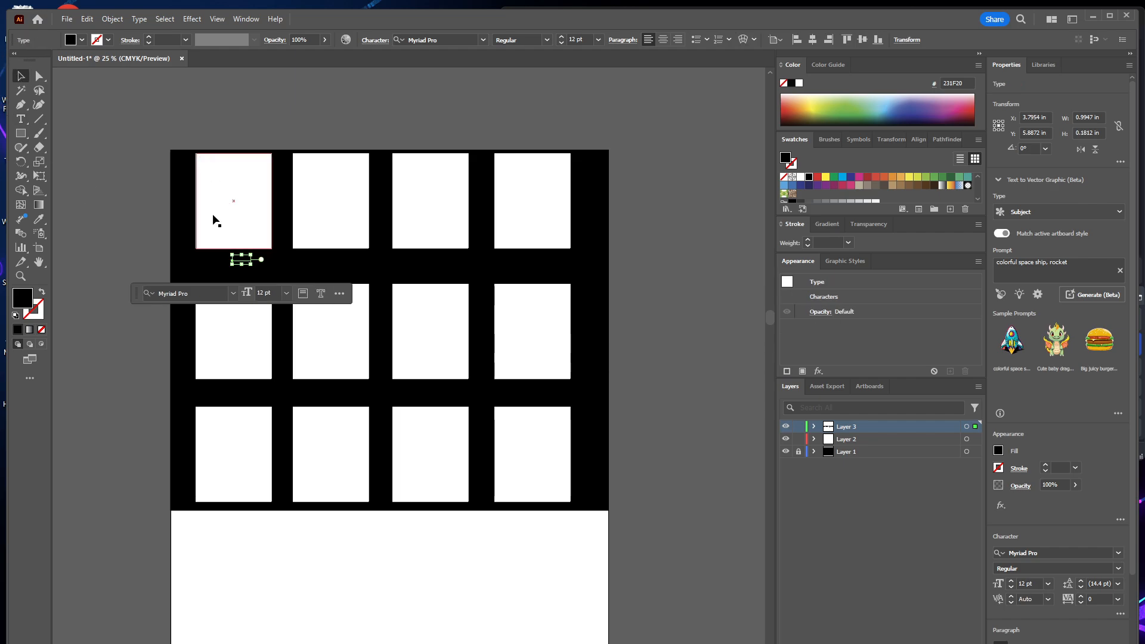
pyautogui.moveTo(256, 271)
pyautogui.mouseDown()
pyautogui.moveTo(285, 280)
pyautogui.moveTo(277, 266)
pyautogui.mouseUp()
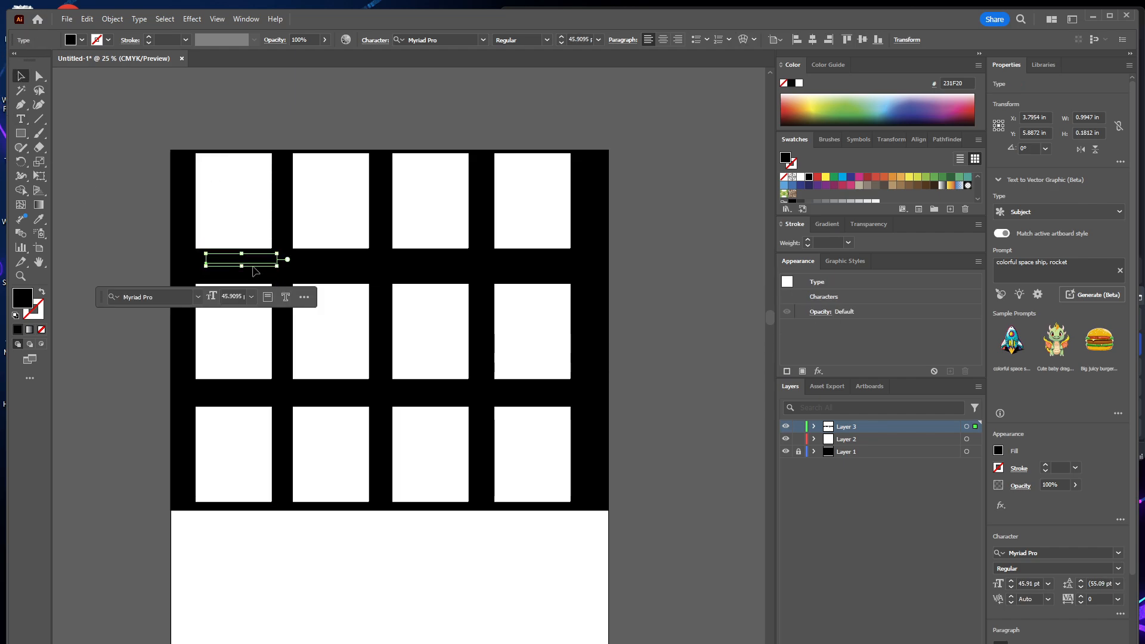
pyautogui.click(799, 83)
# Replace the label's placeholder text with 60, enlarge it to about 83 pt and centre it beneath the first rectangle.
pyautogui.doubleClick(246, 264)
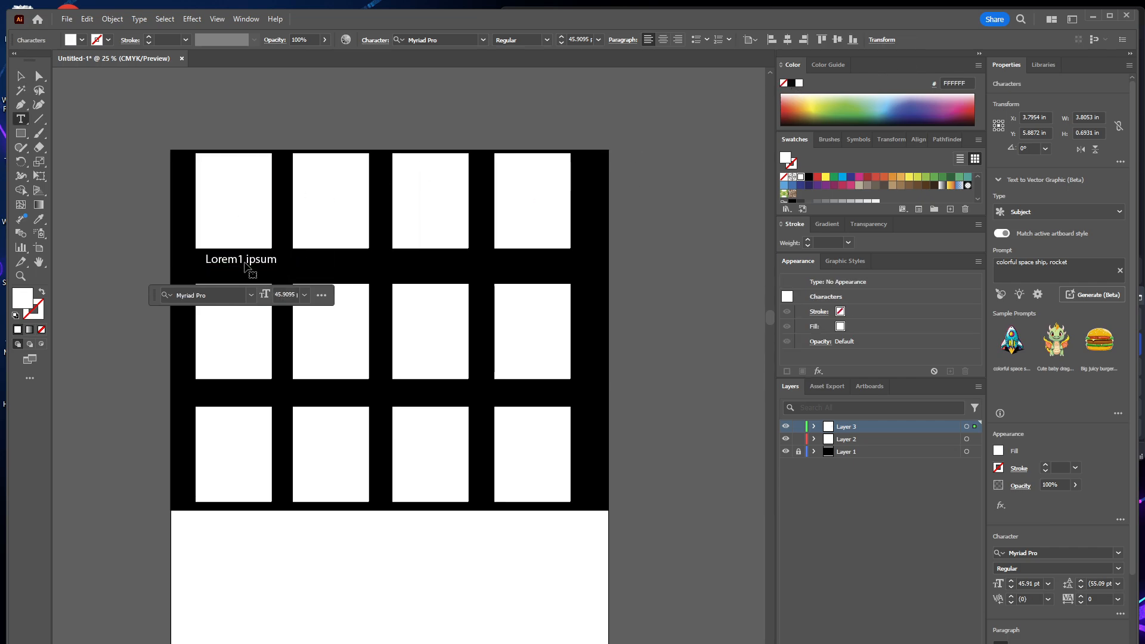
pyautogui.tripleClick(245, 257)
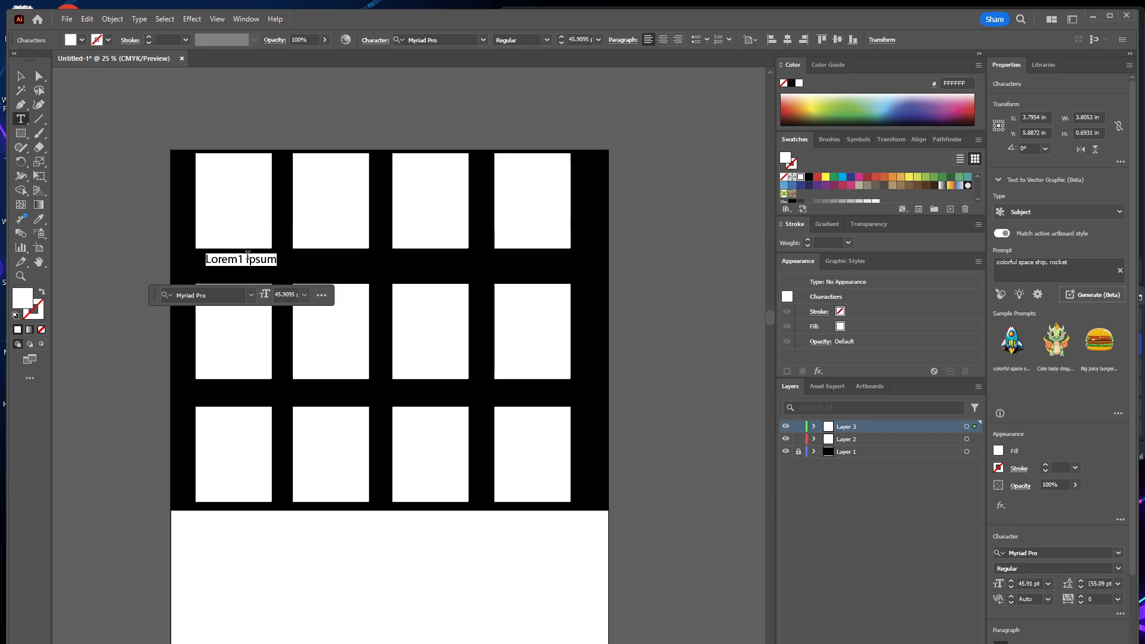
pyautogui.write('1')
pyautogui.press('BackSpace')
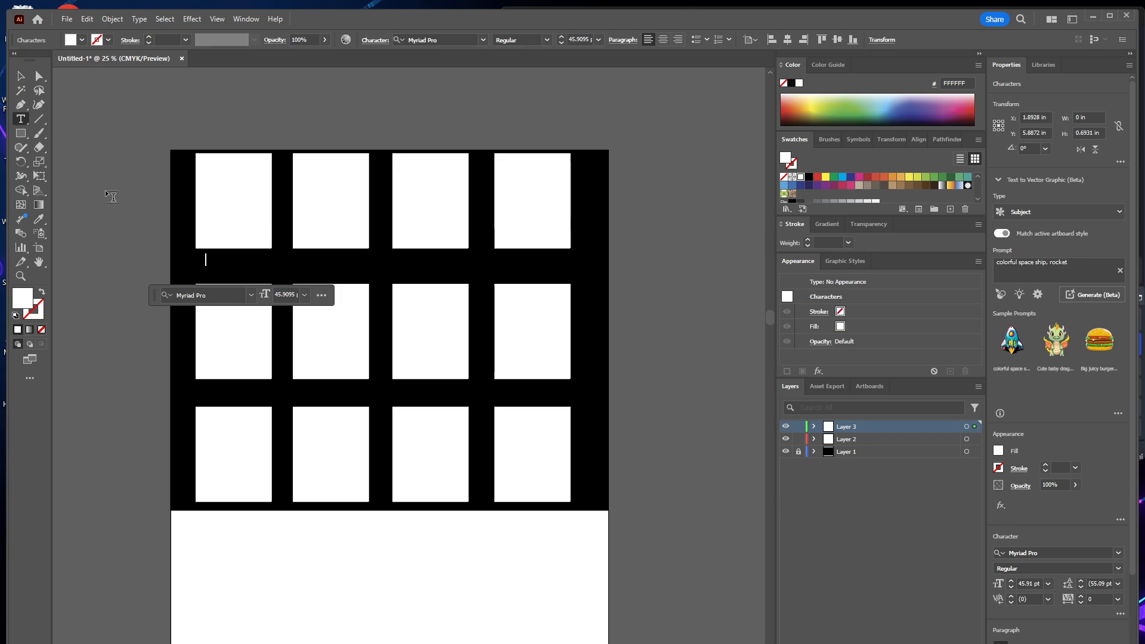
pyautogui.write('60')
pyautogui.click(20, 76)
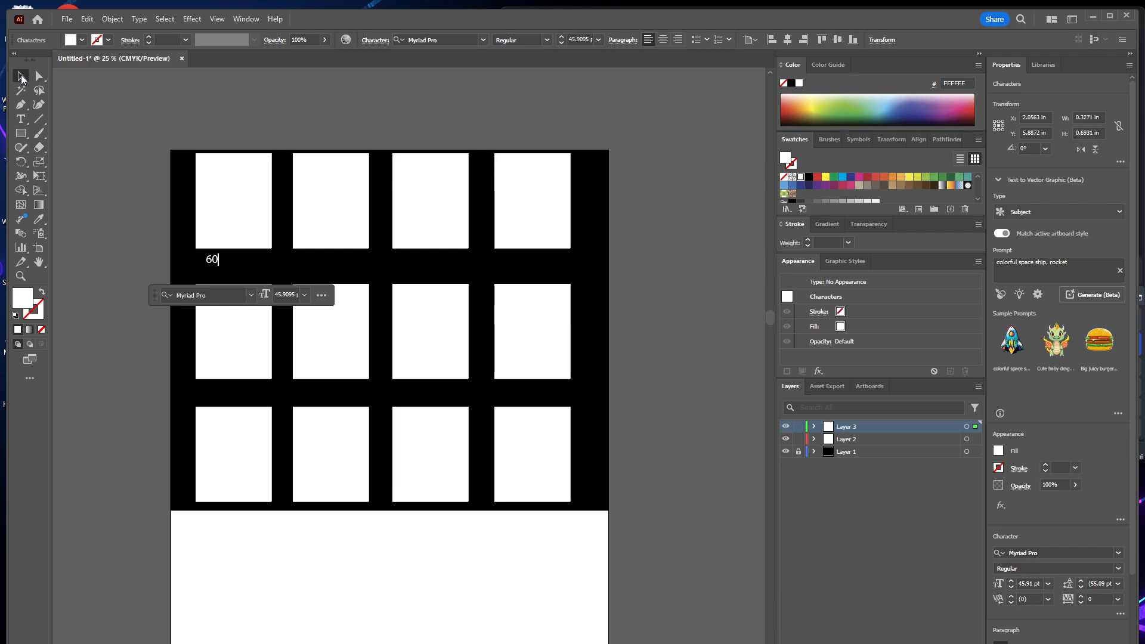
pyautogui.moveTo(213, 263)
pyautogui.mouseDown()
pyautogui.moveTo(254, 275)
pyautogui.moveTo(231, 268)
pyautogui.mouseUp()
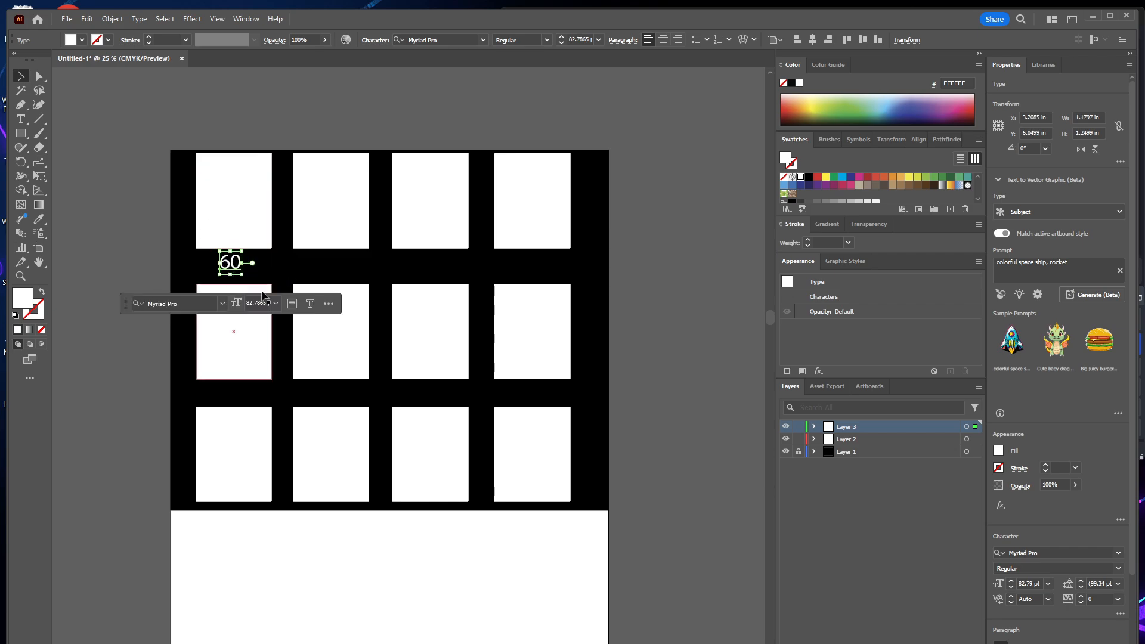
# Copy the 60 label beneath the other three top-row rectangles and duplicate the row of four labels beneath the middle row.
pyautogui.moveTo(238, 266); pyautogui.dragTo(538, 266)
pyautogui.keyDown('shift'); pyautogui.click(429, 266); pyautogui.keyUp('shift')
pyautogui.keyDown('shift'); pyautogui.click(330, 263); pyautogui.keyUp('shift')
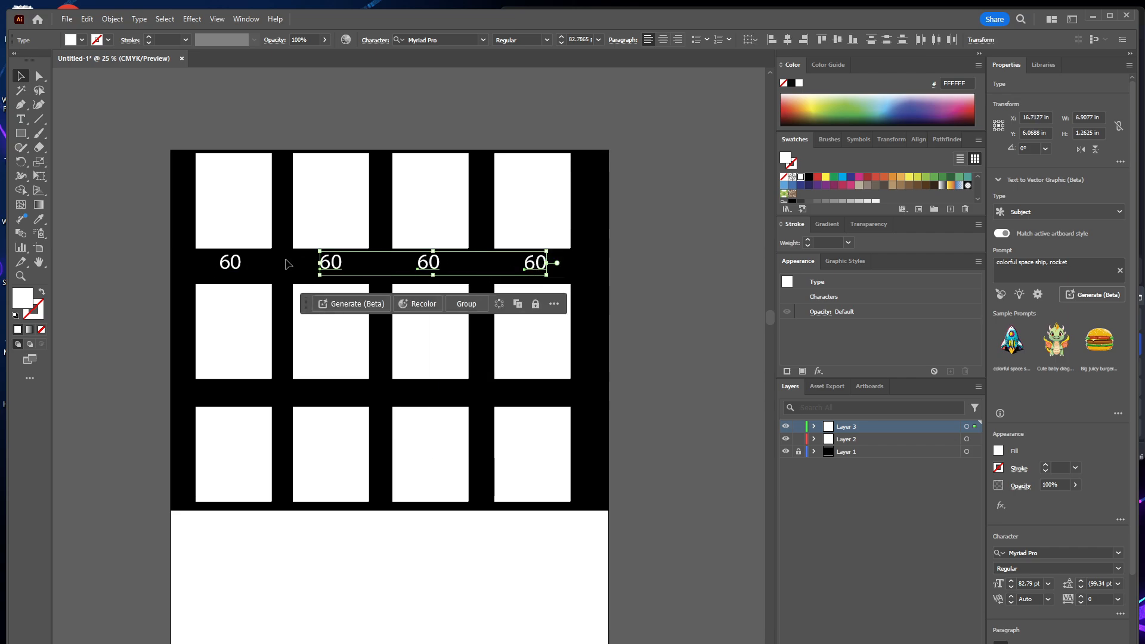
pyautogui.keyDown('shift'); pyautogui.click(223, 264); pyautogui.keyUp('shift')
pyautogui.moveTo(223, 263); pyautogui.dragTo(235, 395)
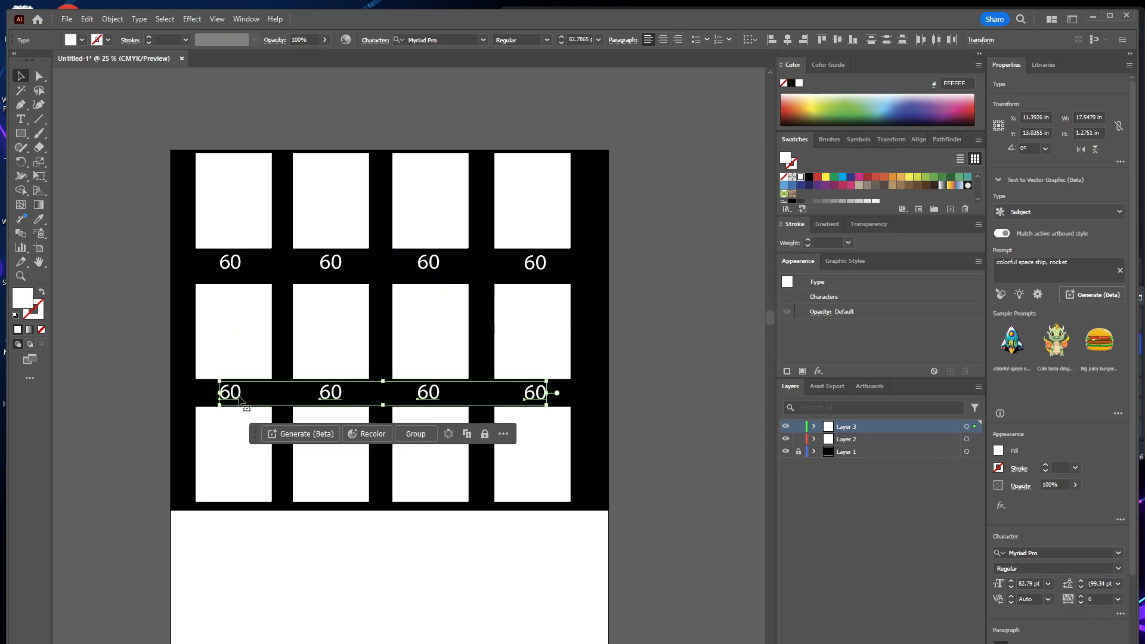
# Change the first two labels beneath the middle row of rectangles to 50.
pyautogui.doubleClick(236, 394)
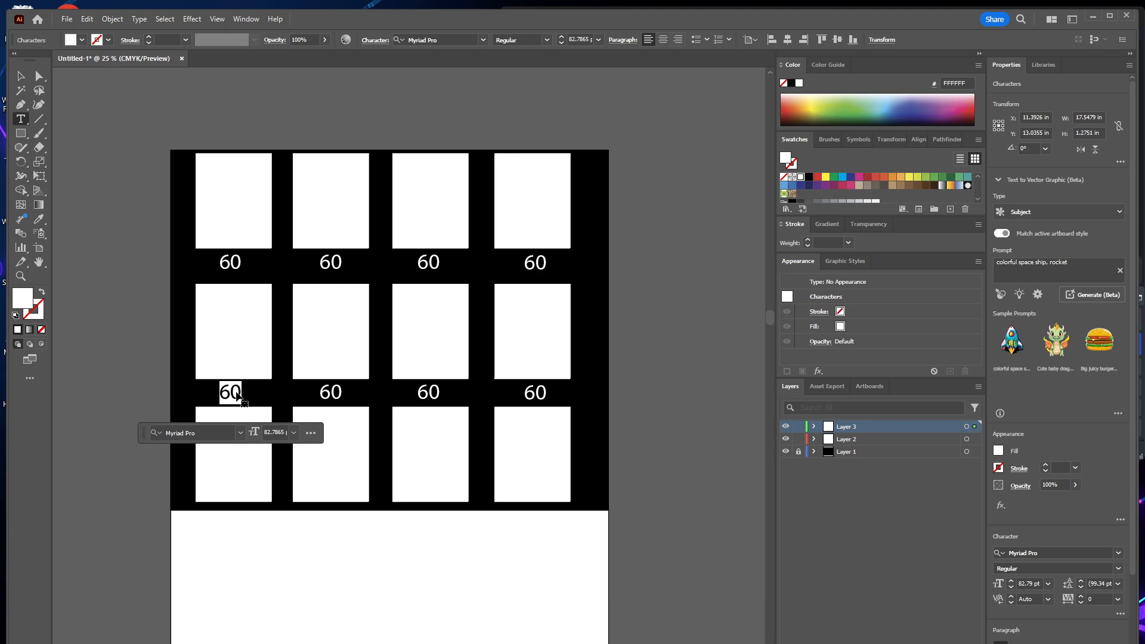
pyautogui.write('5.')
pyautogui.doubleClick(329, 390)
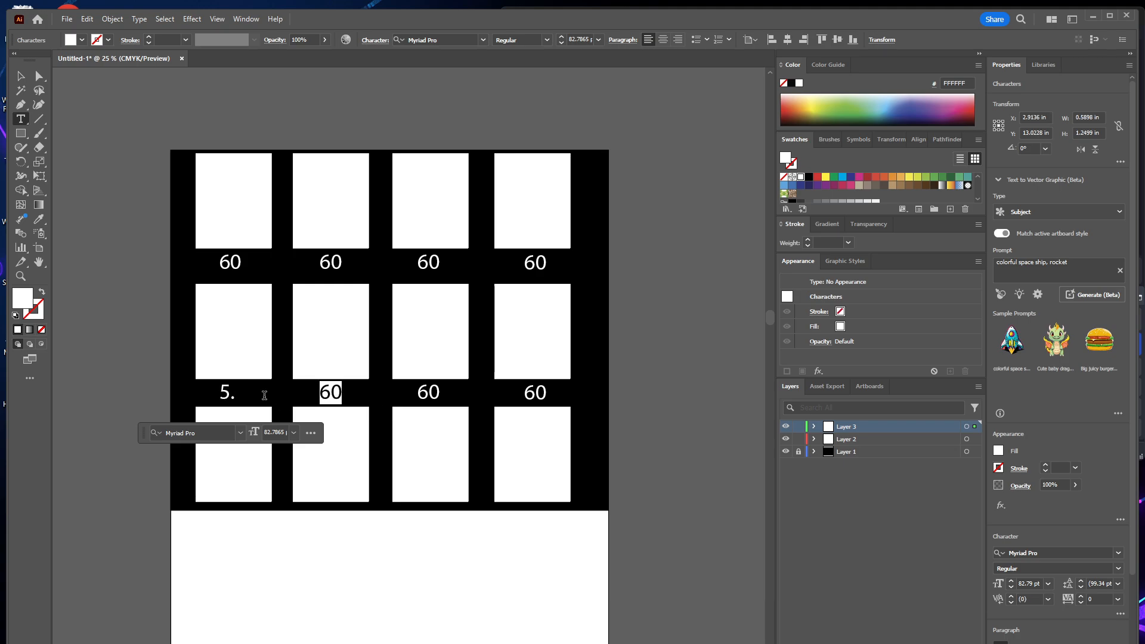
pyautogui.write('50')
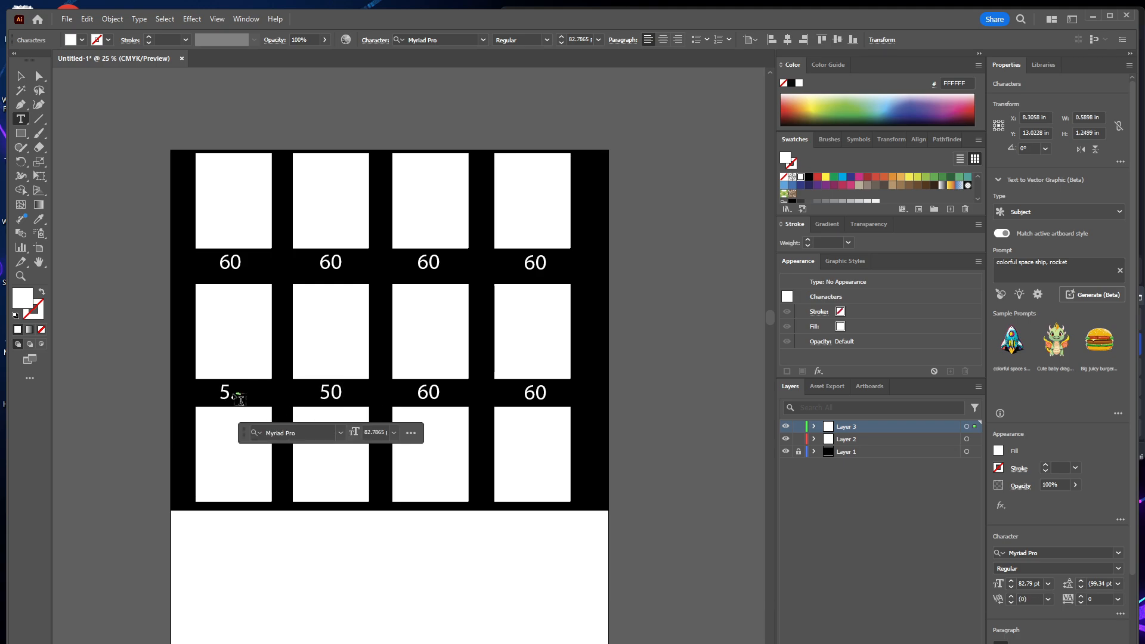
pyautogui.click(231, 394)
pyautogui.click(233, 392)
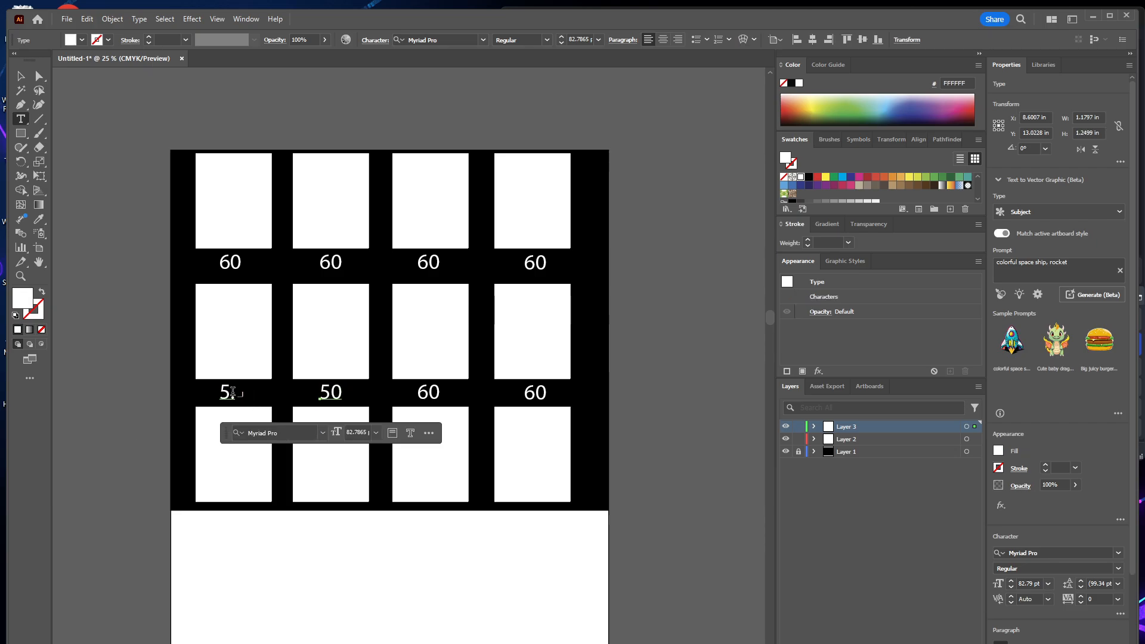
pyautogui.press('BackSpace')
pyautogui.write('0')
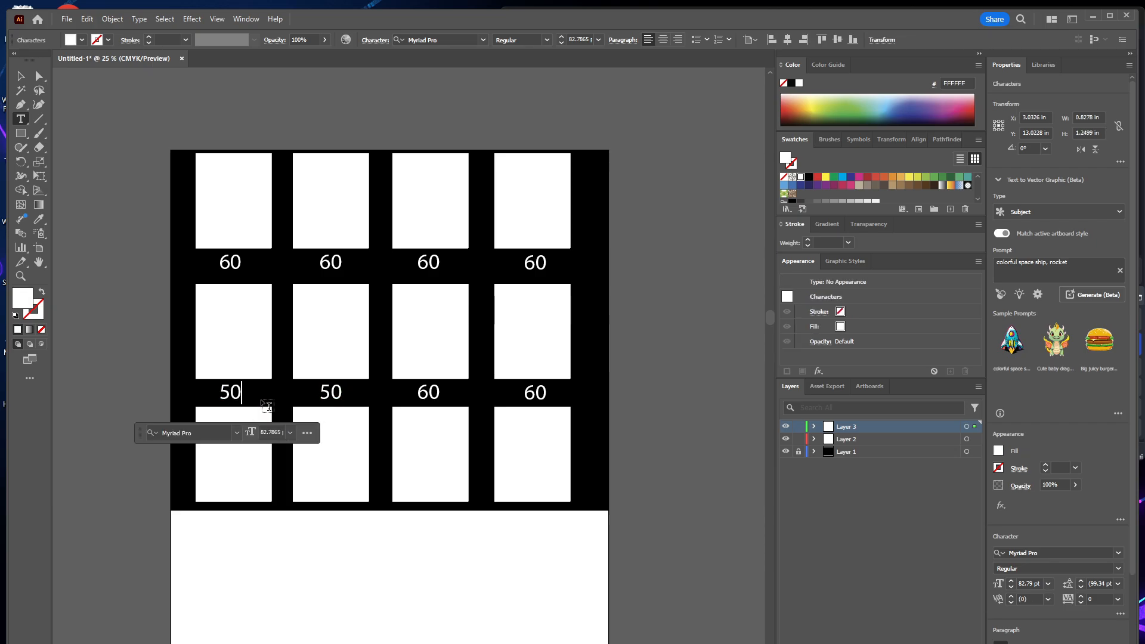
pyautogui.press('Escape')
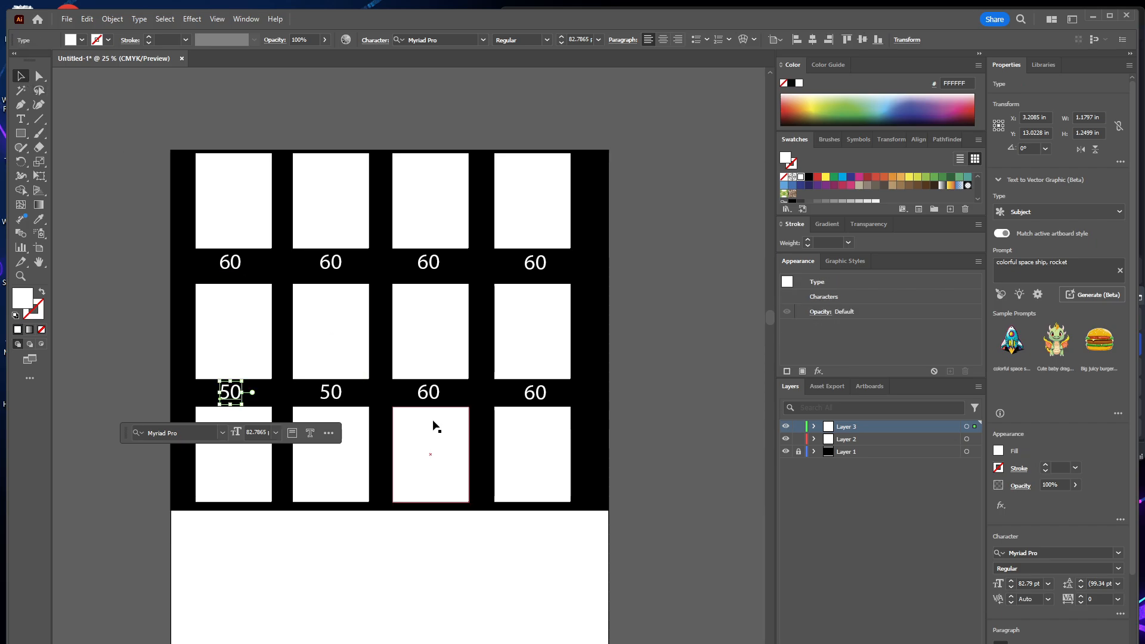
# Replace the last two 60 labels beneath the middle row with copies of the two 50 labels.
pyautogui.click(425, 389)
pyautogui.keyDown('shift'); pyautogui.click(536, 391); pyautogui.keyUp('shift')
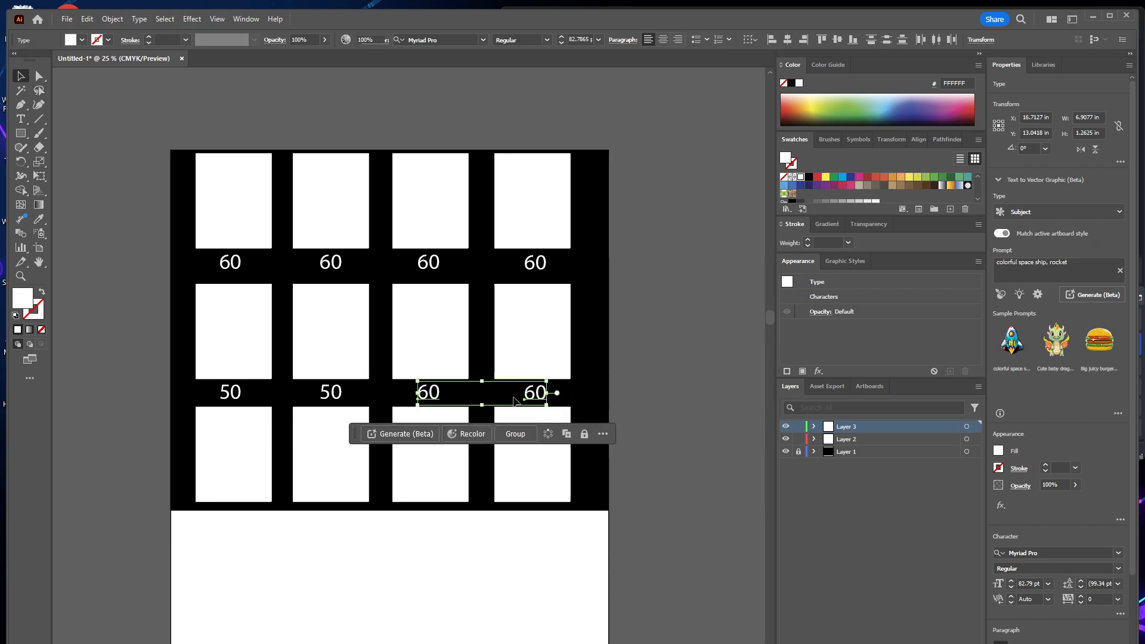
pyautogui.press('Delete')
pyautogui.click(331, 391)
pyautogui.keyDown('shift'); pyautogui.click(230, 392); pyautogui.keyUp('shift')
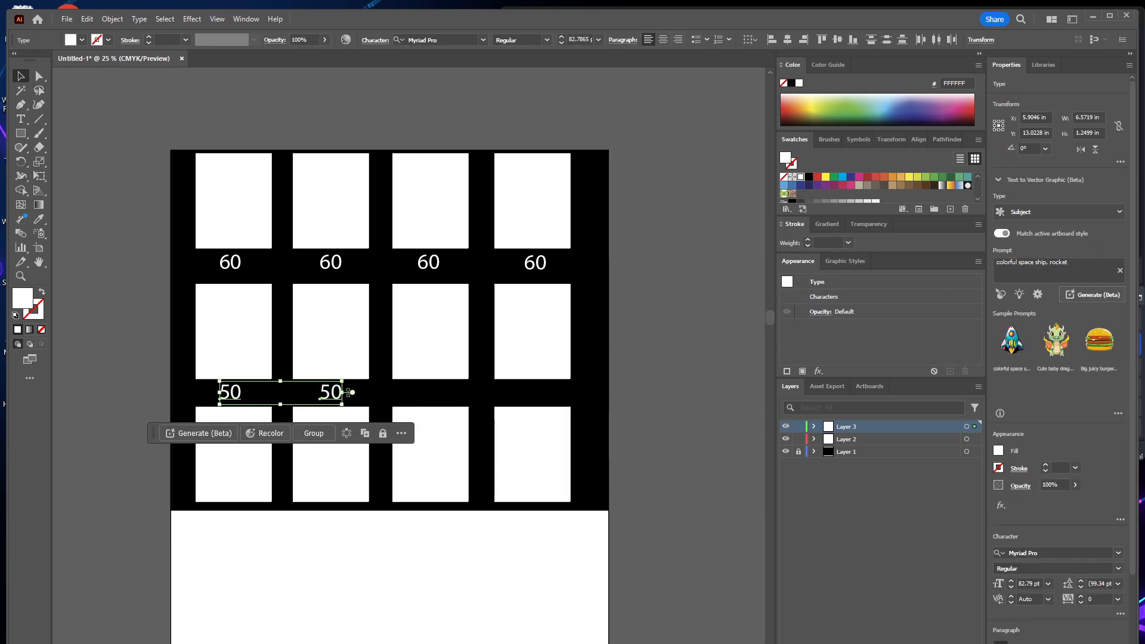
pyautogui.moveTo(329, 396); pyautogui.dragTo(526, 396)
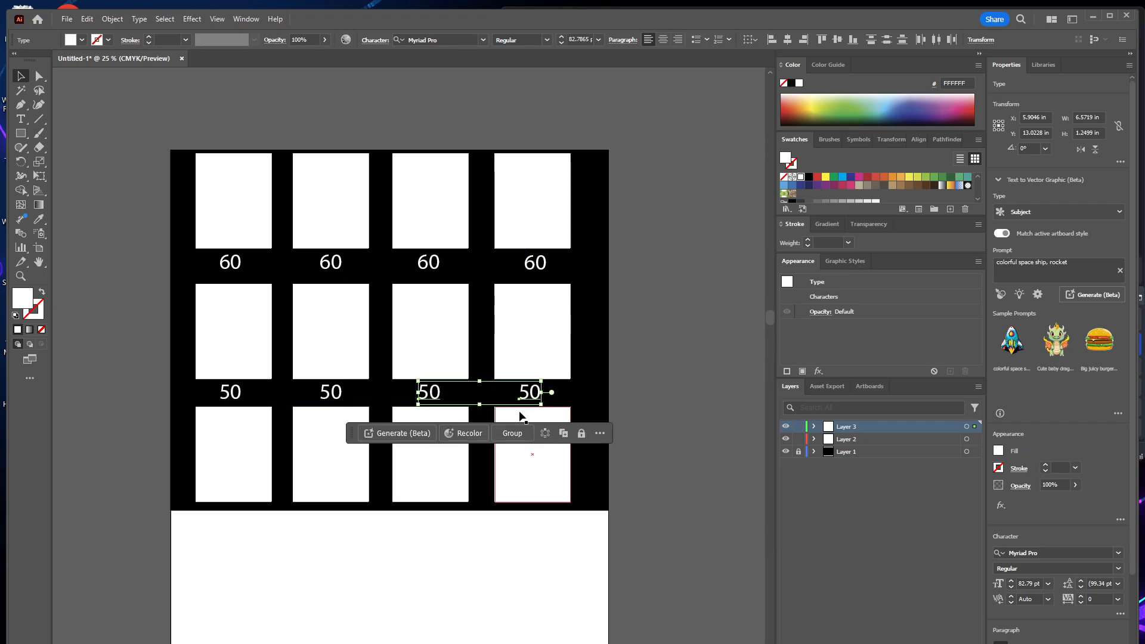
pyautogui.click(182, 489)
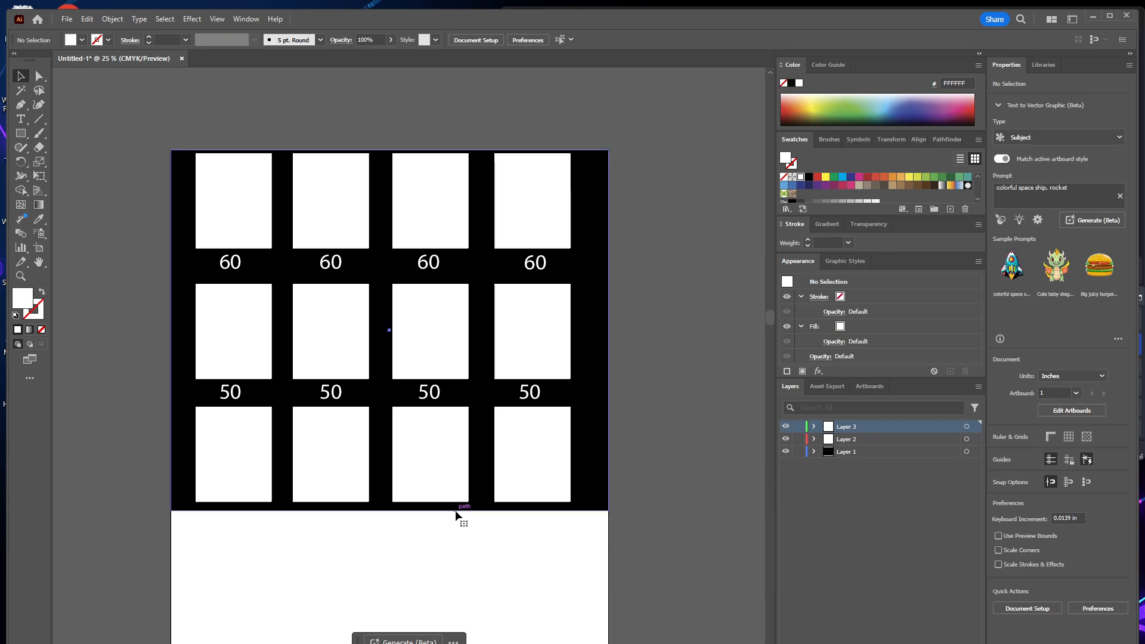
# Extend the black background downward to leave room for labels beneath the bottom row, and lock Layer 1.
pyautogui.click(390, 516)
pyautogui.moveTo(389, 516); pyautogui.dragTo(389, 538)
pyautogui.click(798, 451)
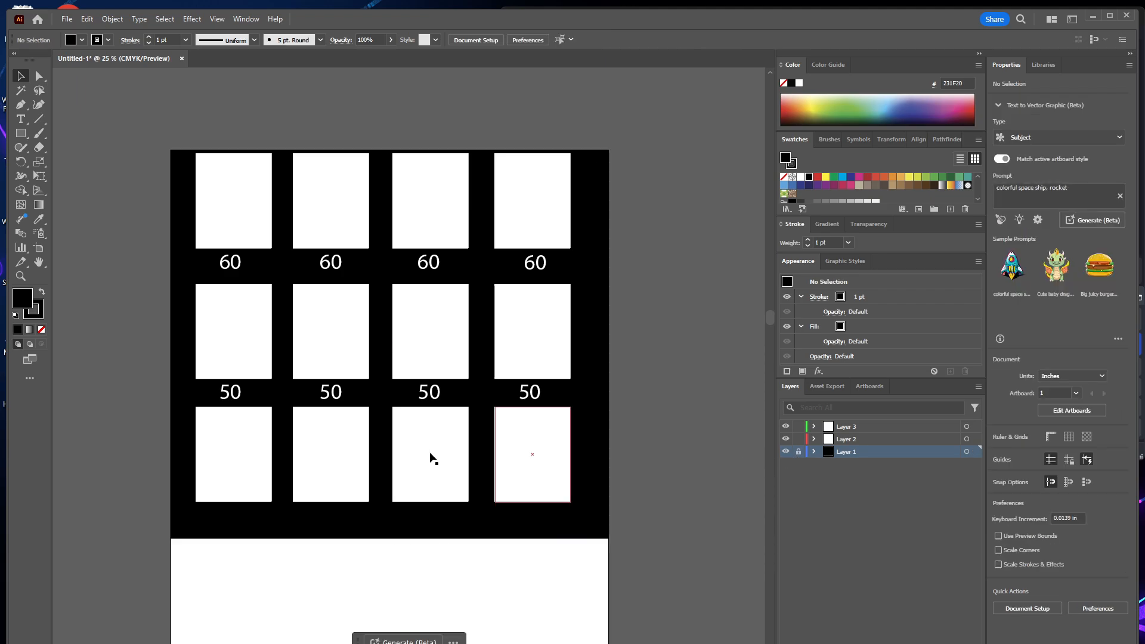
# Duplicate the row of four 50 labels beneath the bottom row of rectangles.
pyautogui.click(230, 392)
pyautogui.keyDown('shift'); pyautogui.click(338, 394); pyautogui.keyUp('shift')
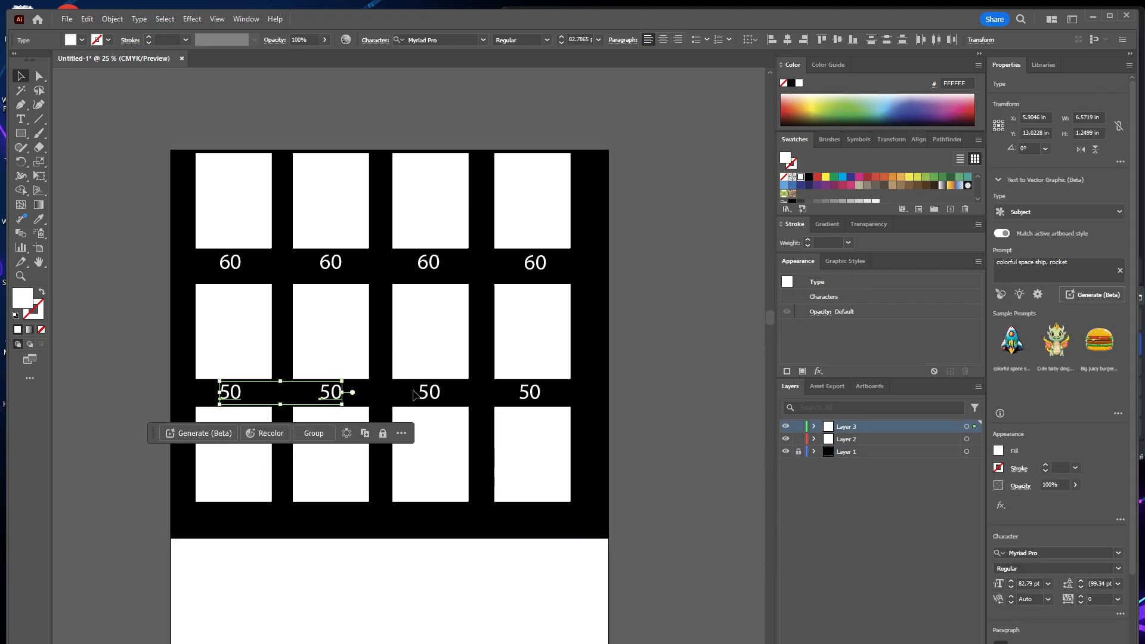
pyautogui.keyDown('shift'); pyautogui.click(431, 393); pyautogui.keyUp('shift')
pyautogui.keyDown('shift'); pyautogui.click(532, 395); pyautogui.keyUp('shift')
pyautogui.moveTo(527, 421); pyautogui.dragTo(534, 519)
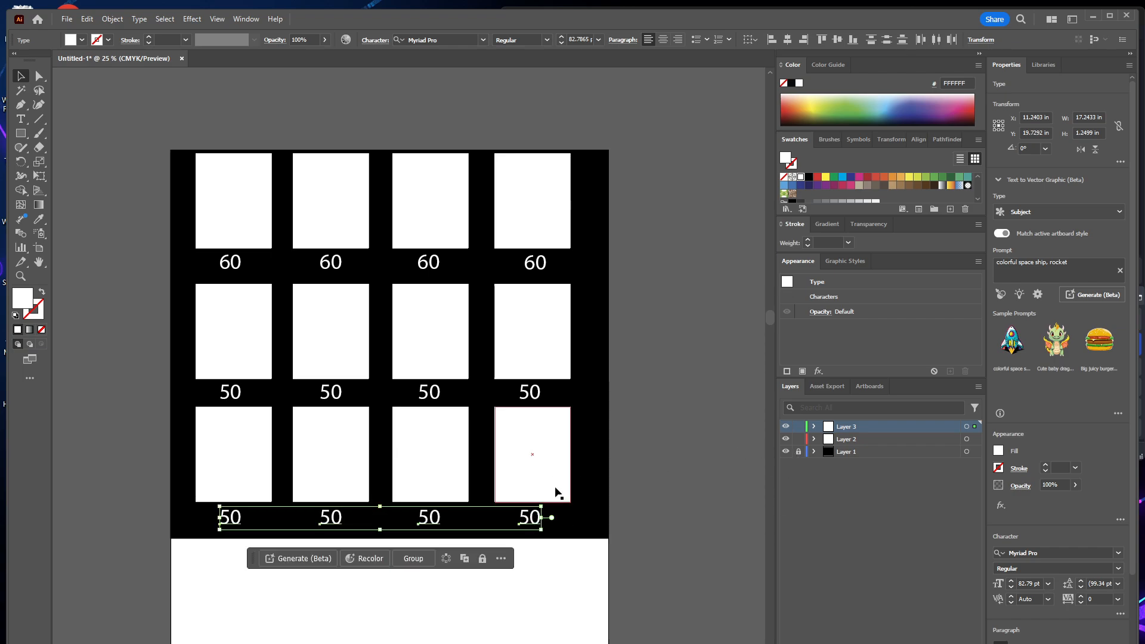
pyautogui.click(218, 542)
# Change the first three labels beneath the bottom row to 40.
pyautogui.doubleClick(230, 518)
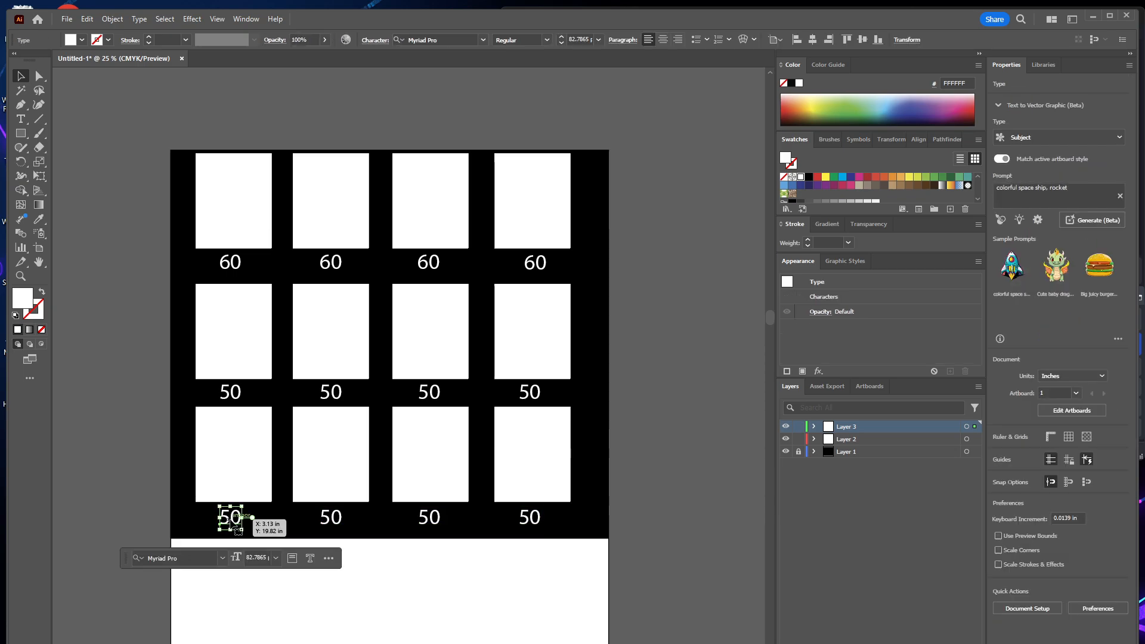
pyautogui.hotkey('shift', 'Left')
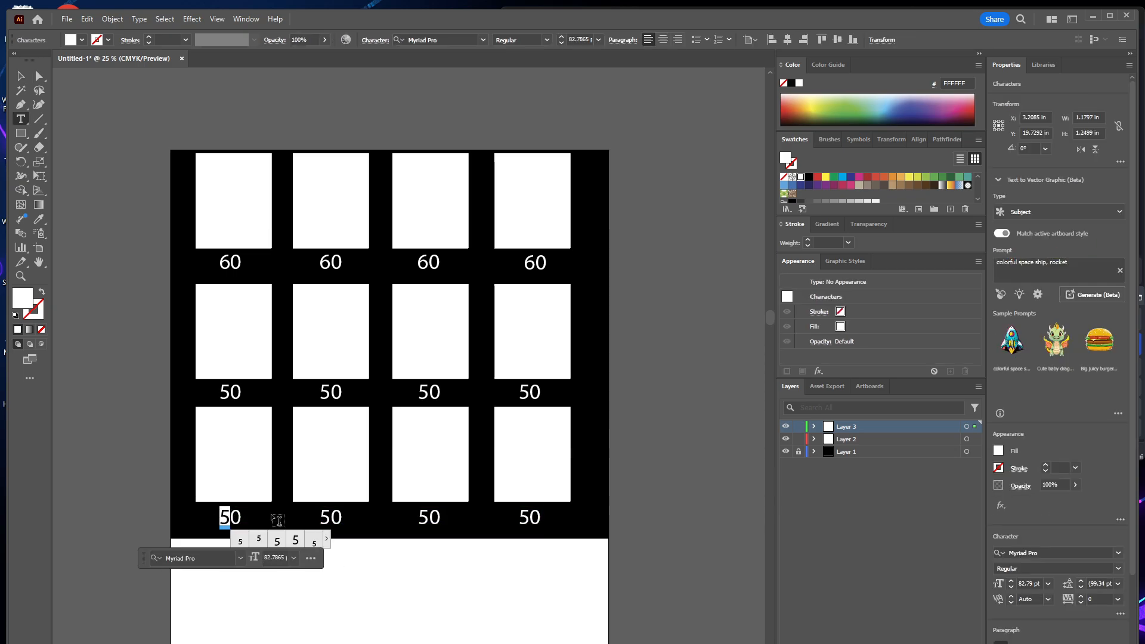
pyautogui.write('4')
pyautogui.click(331, 514)
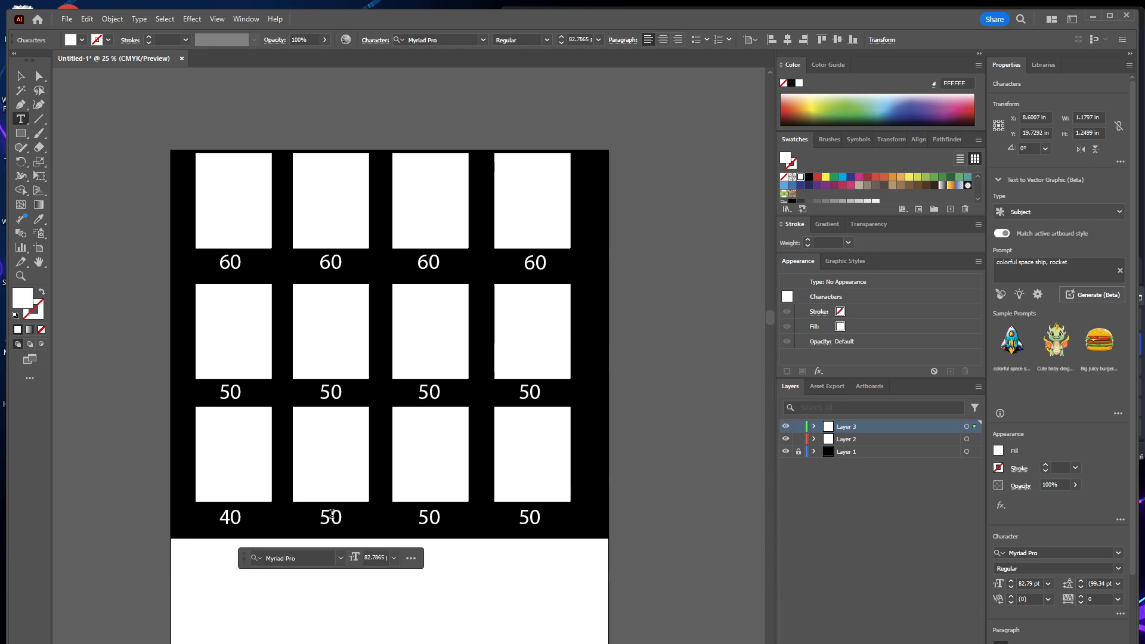
pyautogui.doubleClick(331, 514)
pyautogui.write('40')
pyautogui.click(430, 515)
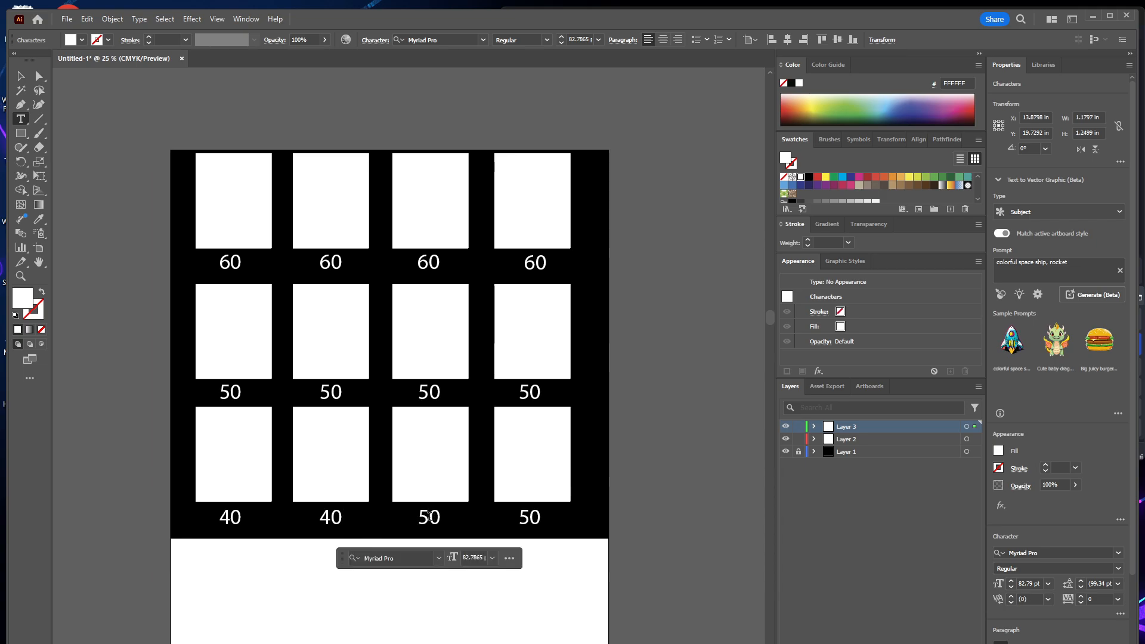
pyautogui.moveTo(430, 517); pyautogui.dragTo(423, 518)
pyautogui.write('4')
# Try to change the fourth label beneath the bottom row to 40.
pyautogui.click(527, 514)
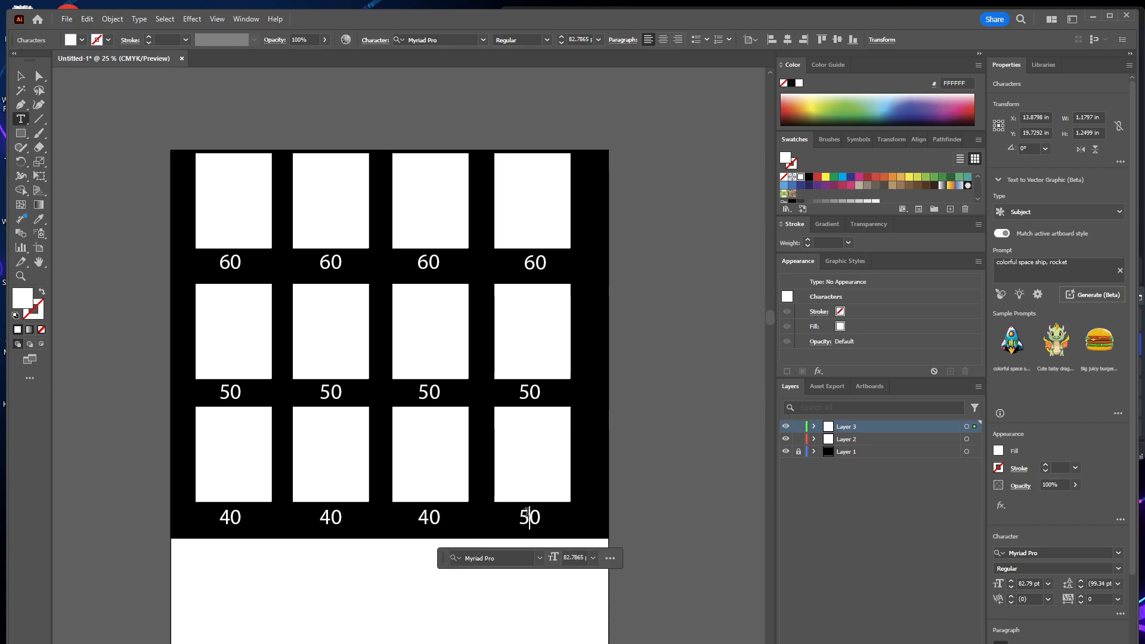
pyautogui.write('4')
pyautogui.press('Delete')
pyautogui.click(20, 76)
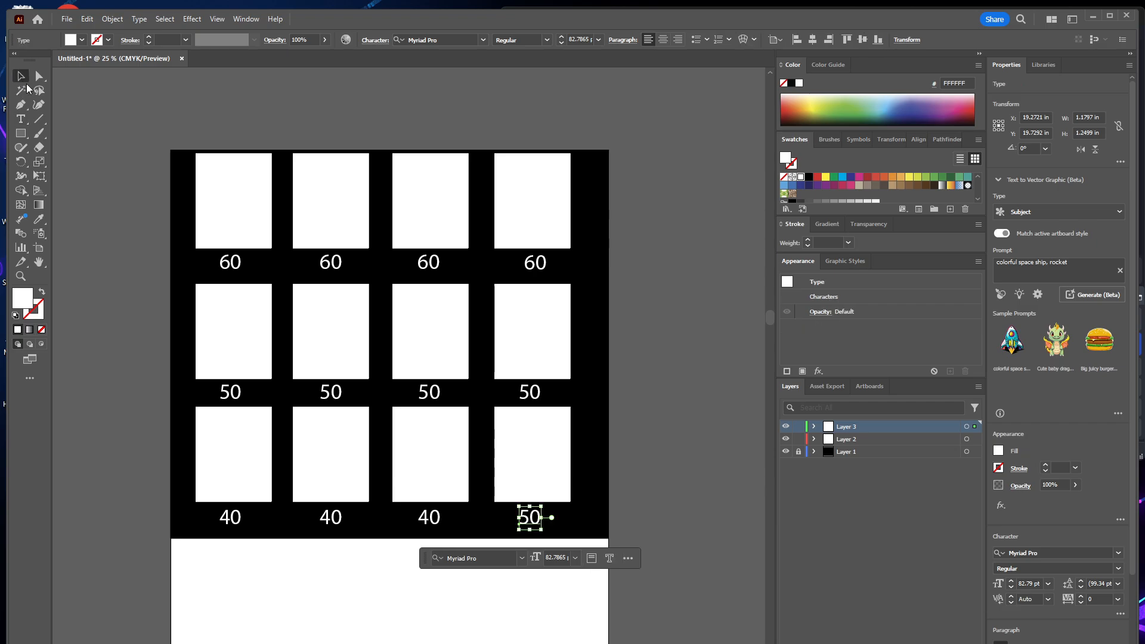
pyautogui.click(130, 250)
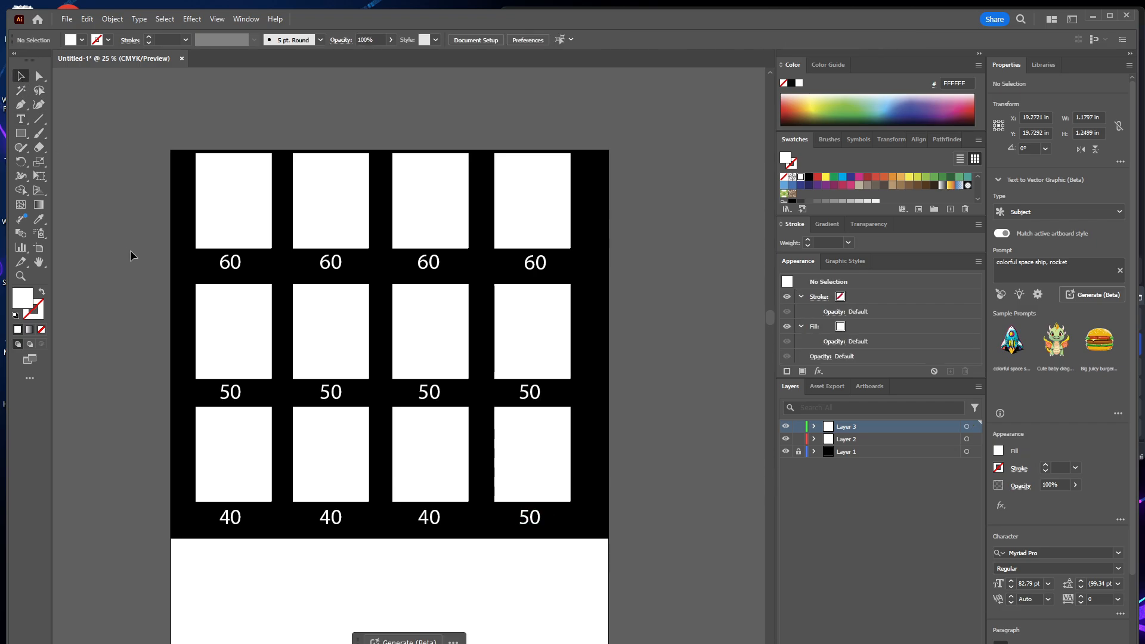
# Set the opacity of the four top-row rectangles to 60%.
pyautogui.click(241, 214)
pyautogui.keyDown('shift'); pyautogui.click(345, 213); pyautogui.keyUp('shift')
pyautogui.keyDown('shift'); pyautogui.click(430, 215); pyautogui.keyUp('shift')
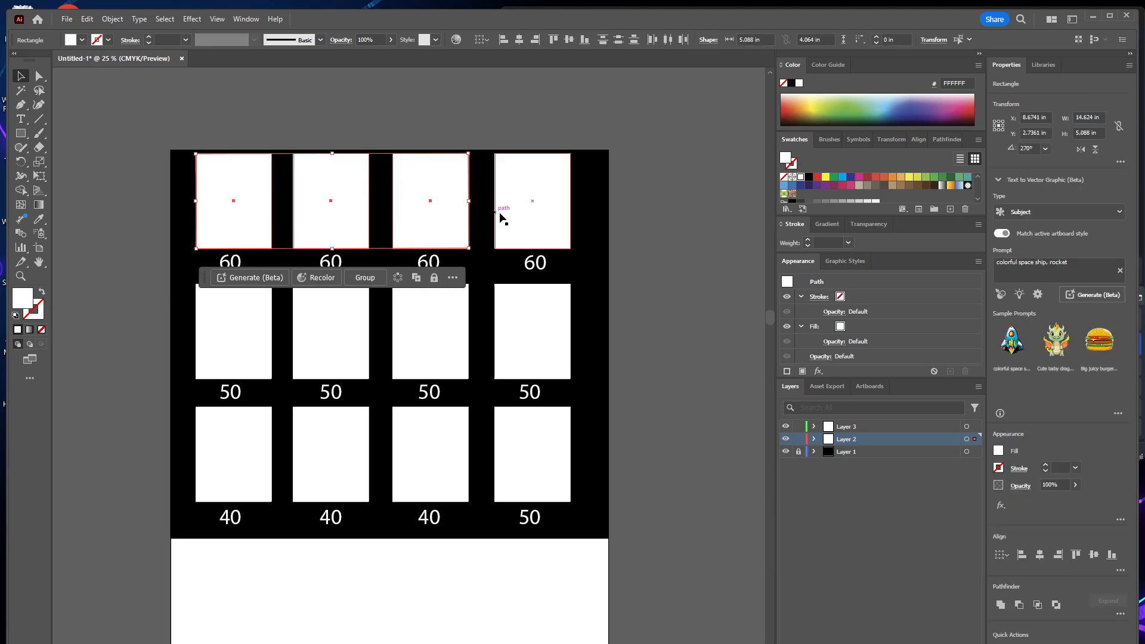
pyautogui.keyDown('shift'); pyautogui.click(503, 216); pyautogui.keyUp('shift')
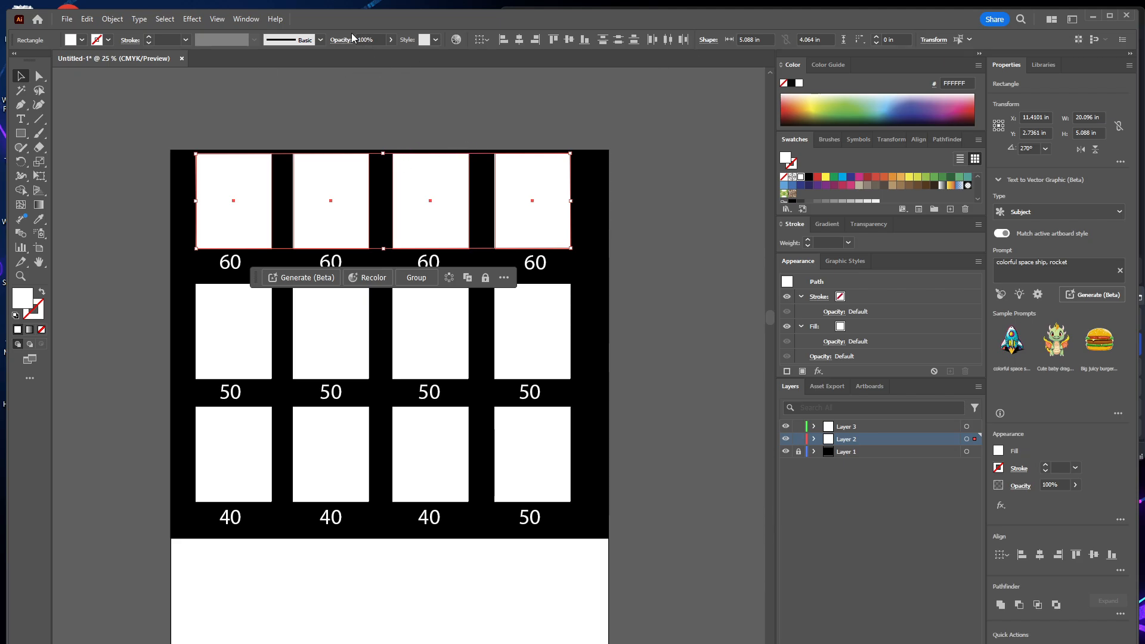
pyautogui.click(378, 40)
pyautogui.doubleClick(377, 37)
pyautogui.write('60')
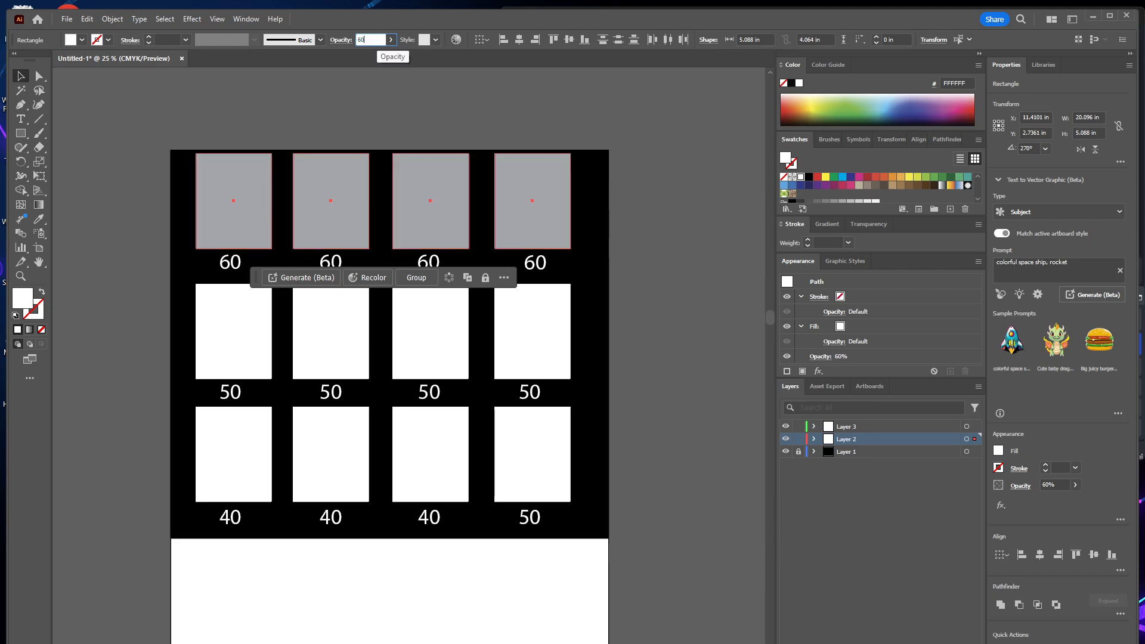
# Set the opacity of the four middle-row rectangles to 50%.
pyautogui.click(226, 333)
pyautogui.keyDown('shift'); pyautogui.click(329, 338); pyautogui.keyUp('shift')
pyautogui.keyDown('shift'); pyautogui.click(411, 337); pyautogui.keyUp('shift')
pyautogui.keyDown('shift'); pyautogui.click(506, 336); pyautogui.keyUp('shift')
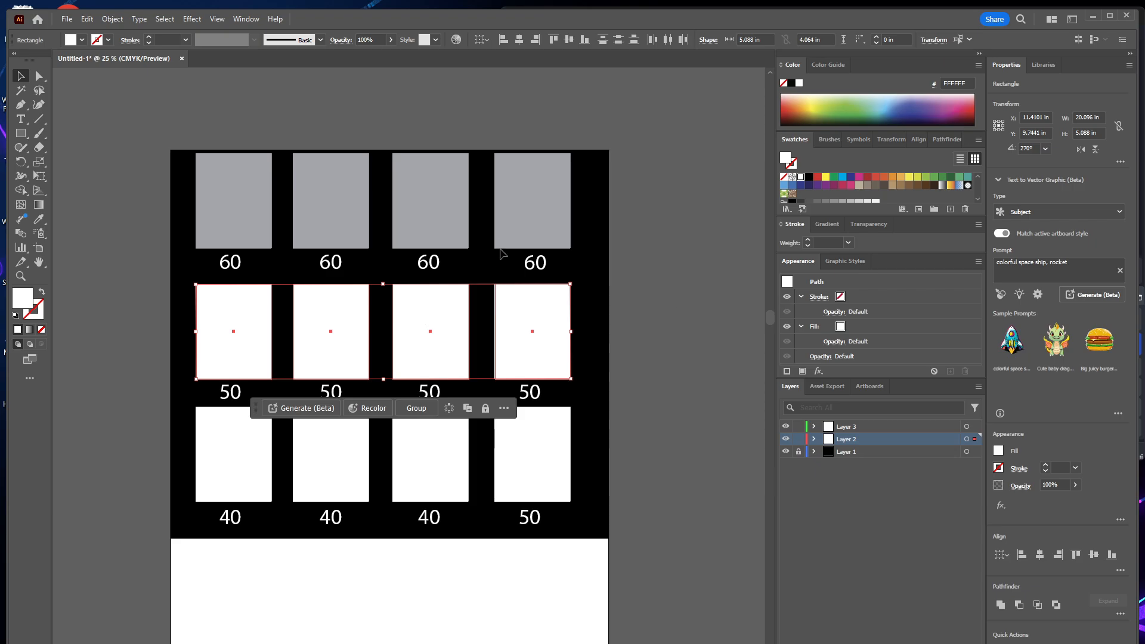
pyautogui.click(375, 38)
pyautogui.moveTo(377, 39); pyautogui.dragTo(344, 62)
pyautogui.write('50')
pyautogui.press('Return')
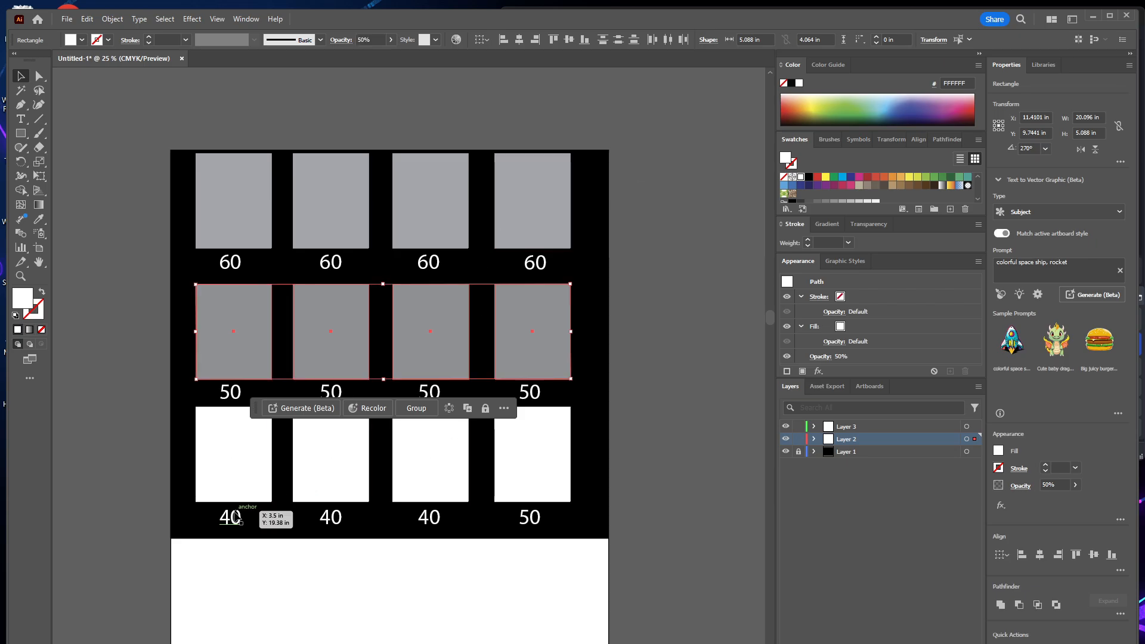
pyautogui.doubleClick(237, 517)
pyautogui.click(234, 460)
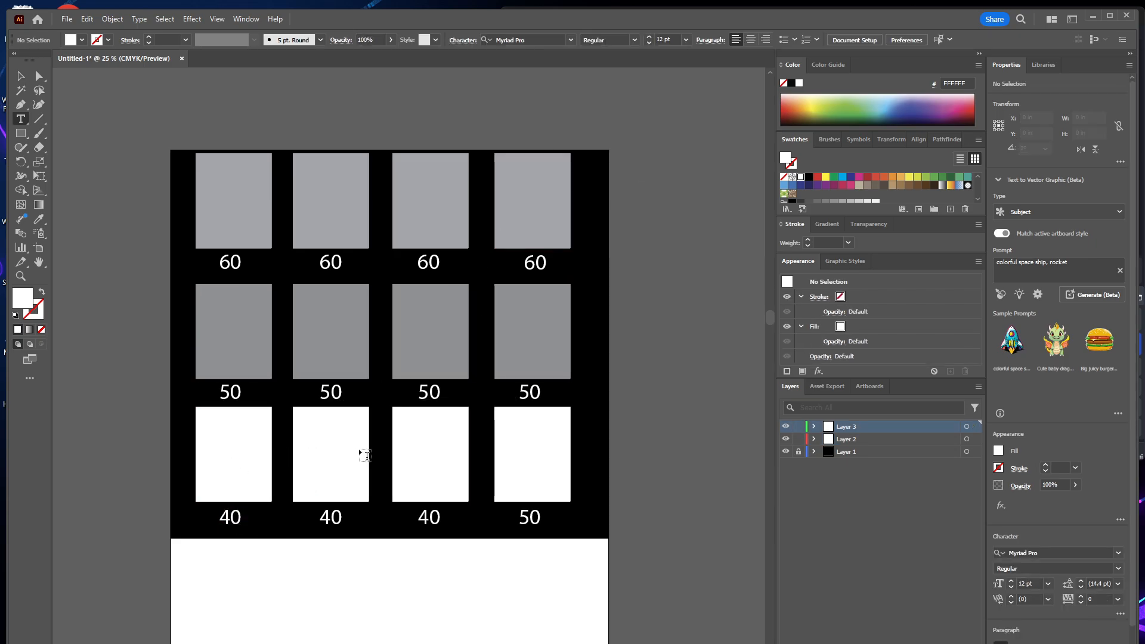
pyautogui.hotkey('ctrl', 'z')
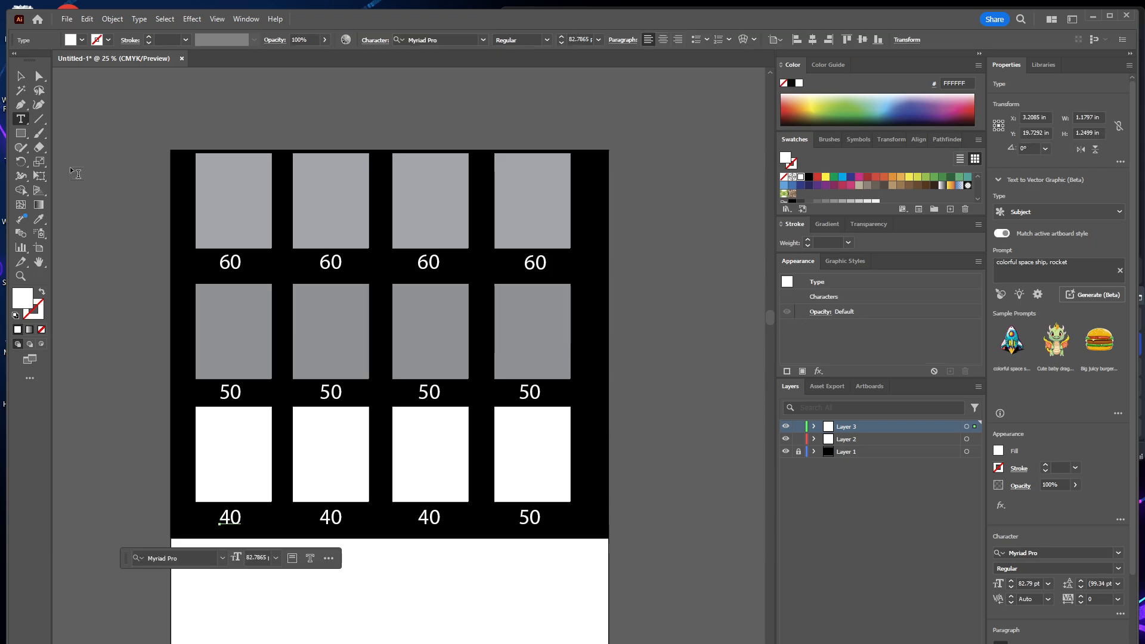
# Set the opacity of the four bottom-row rectangles to 40%.
pyautogui.click(21, 76)
pyautogui.click(219, 439)
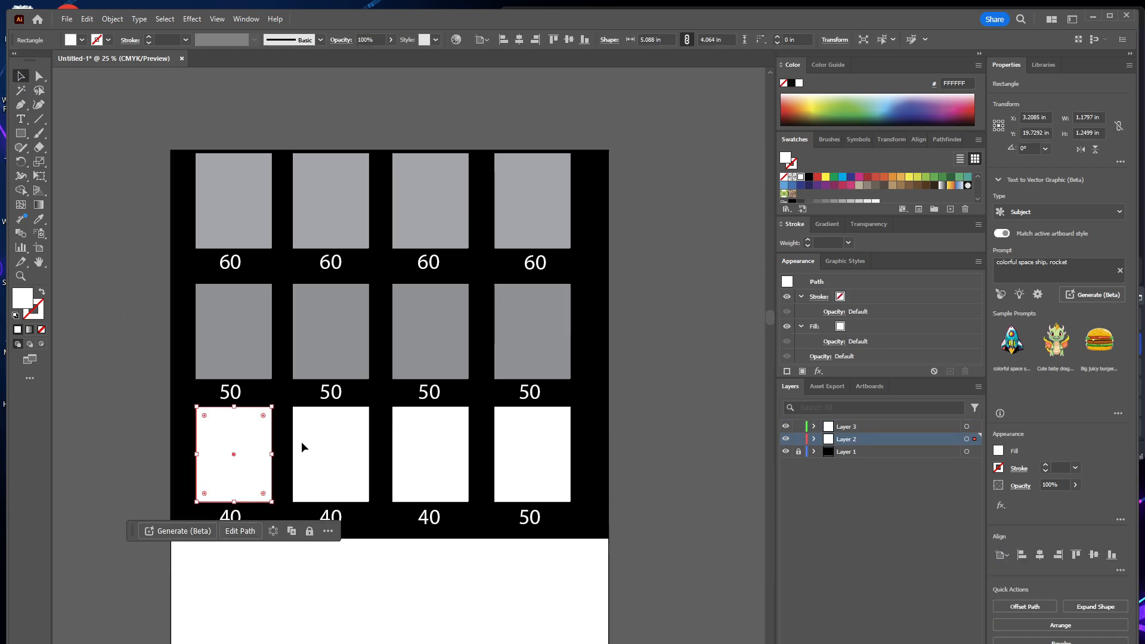
pyautogui.keyDown('shift'); pyautogui.click(302, 447); pyautogui.keyUp('shift')
pyautogui.keyDown('shift'); pyautogui.click(442, 455); pyautogui.keyUp('shift')
pyautogui.keyDown('shift'); pyautogui.click(541, 450); pyautogui.keyUp('shift')
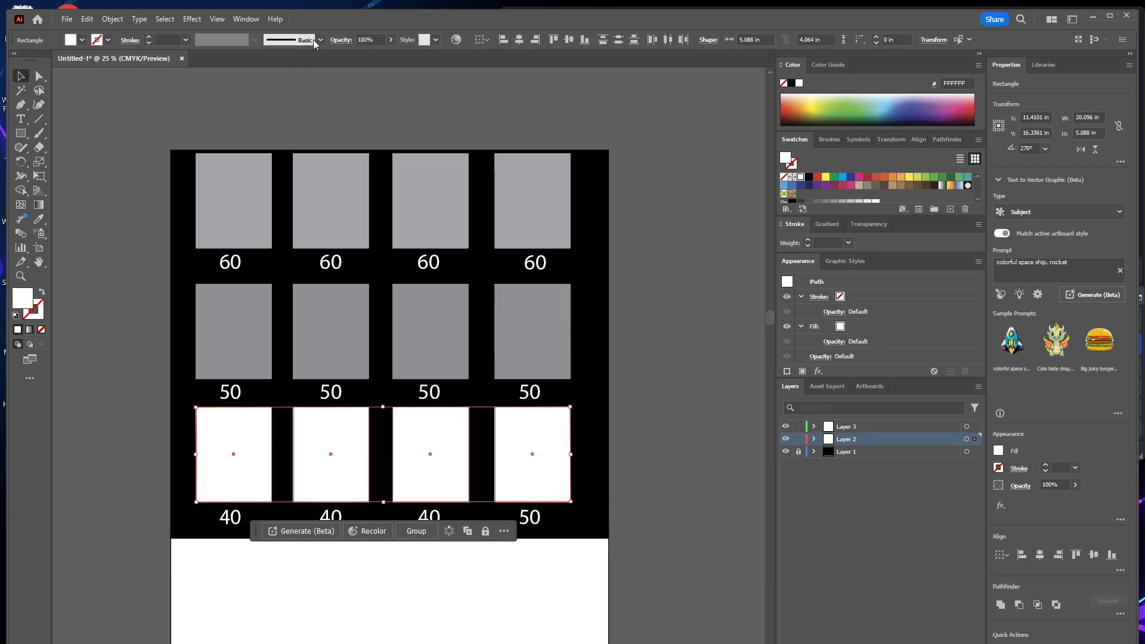
pyautogui.click(379, 40)
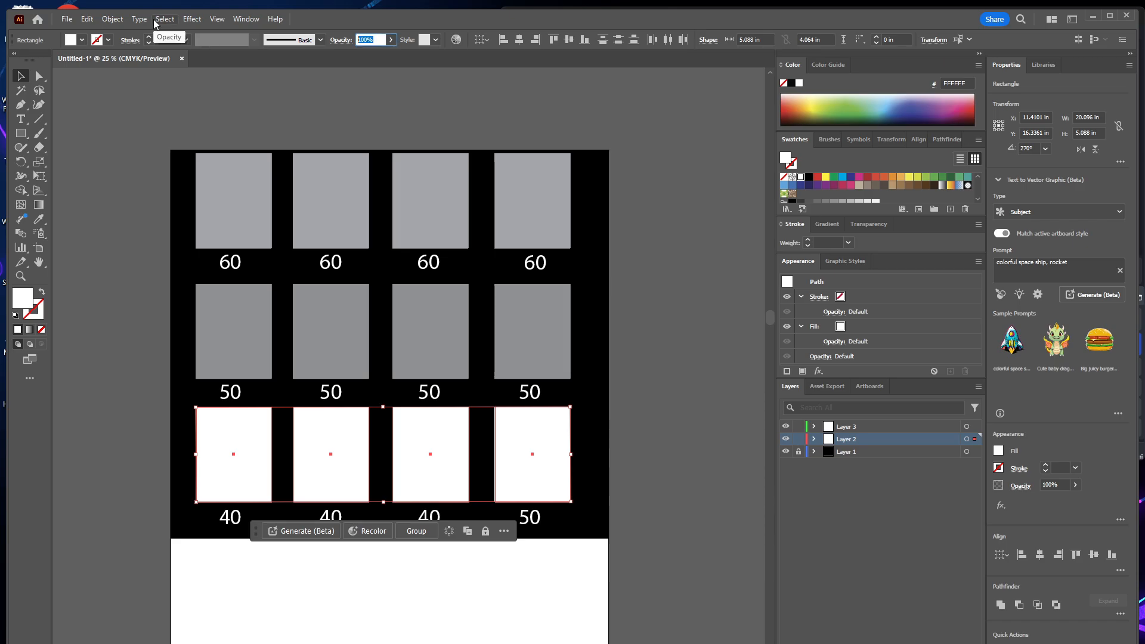
pyautogui.write('40')
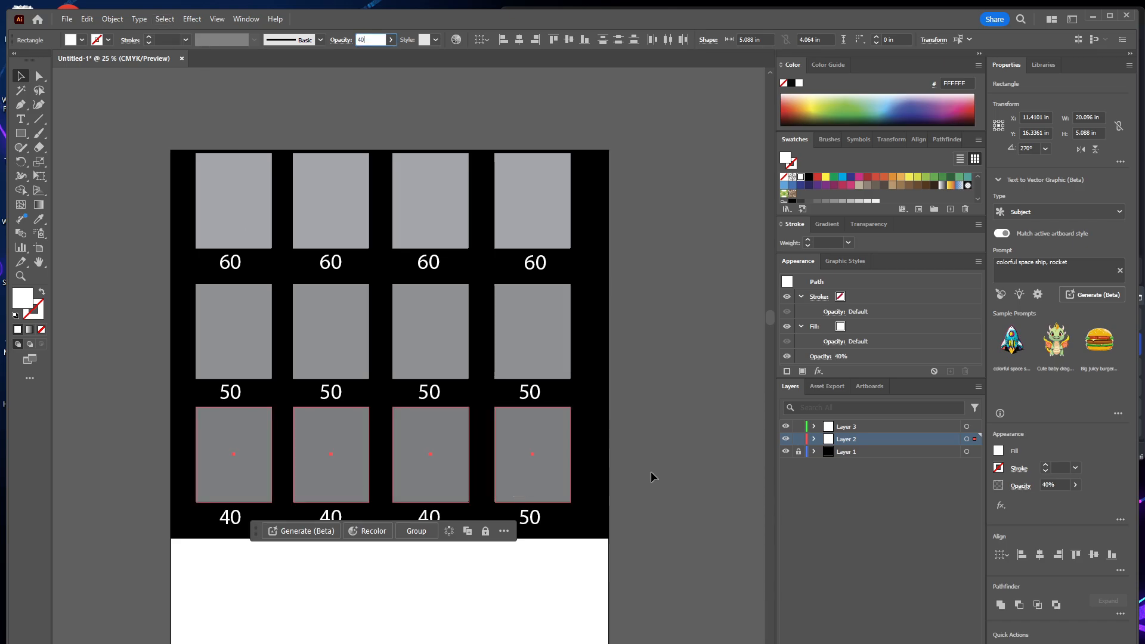
pyautogui.click(649, 470)
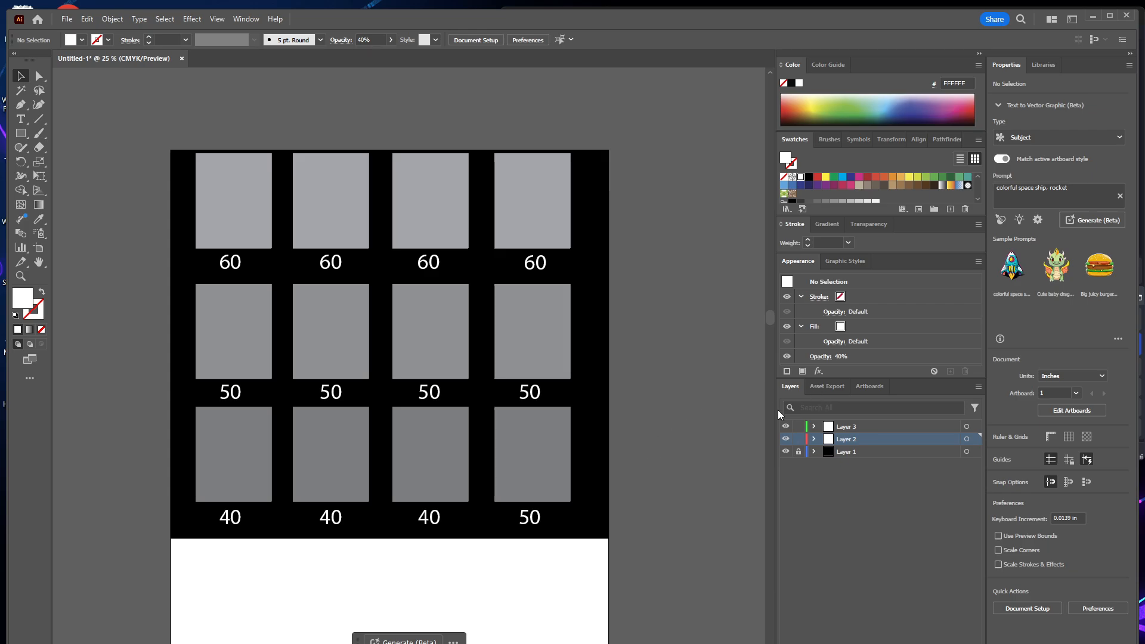
pyautogui.press('z')
pyautogui.keyDown('alt'); pyautogui.click(673, 548); pyautogui.keyUp('alt')
pyautogui.keyDown('alt'); pyautogui.click(673, 548); pyautogui.keyUp('alt')
pyautogui.moveTo(343, 434); pyautogui.dragTo(704, 470)
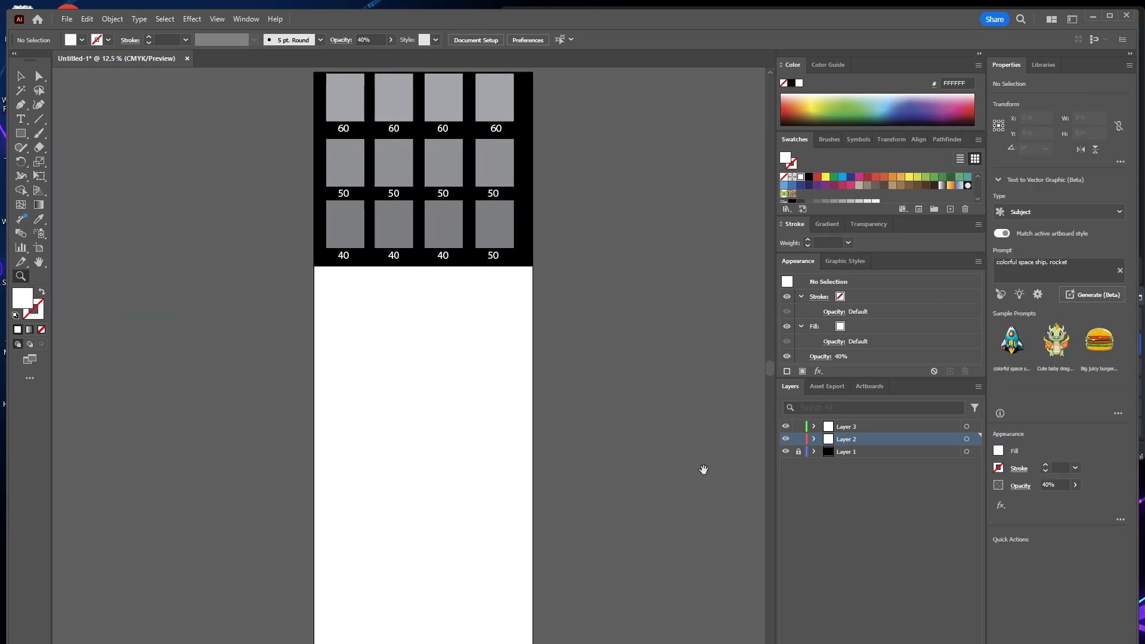
pyautogui.scroll(-3, 698, 441)
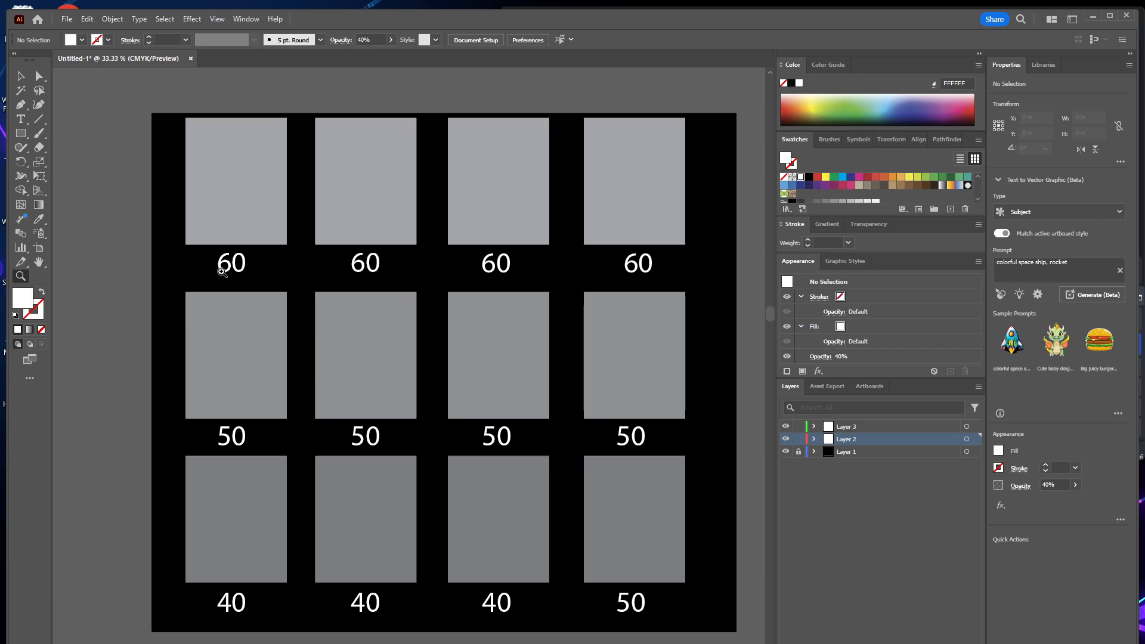
pyautogui.press('v')
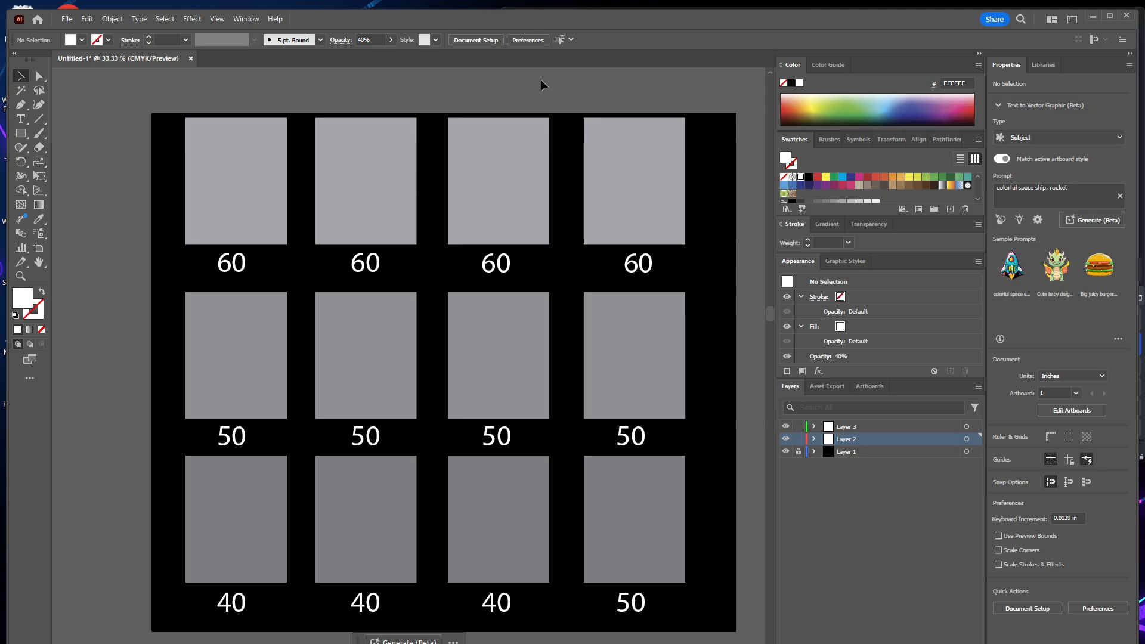
# Hide the black background on Layer 1 and open the Export As dialog for the document.
pyautogui.click(786, 452)
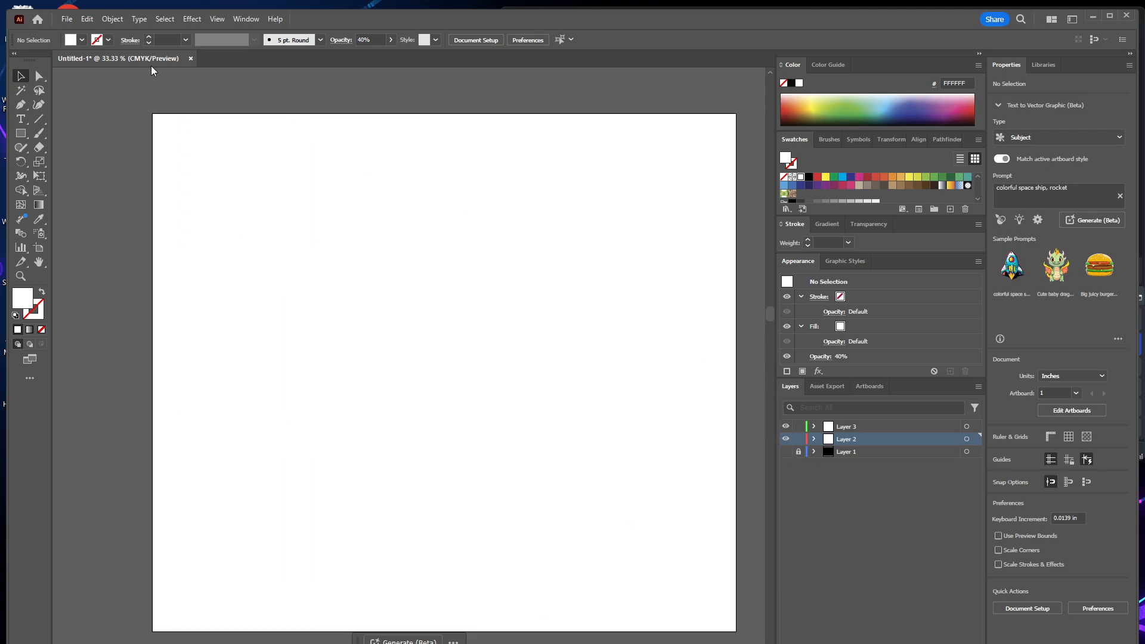
pyautogui.click(66, 20)
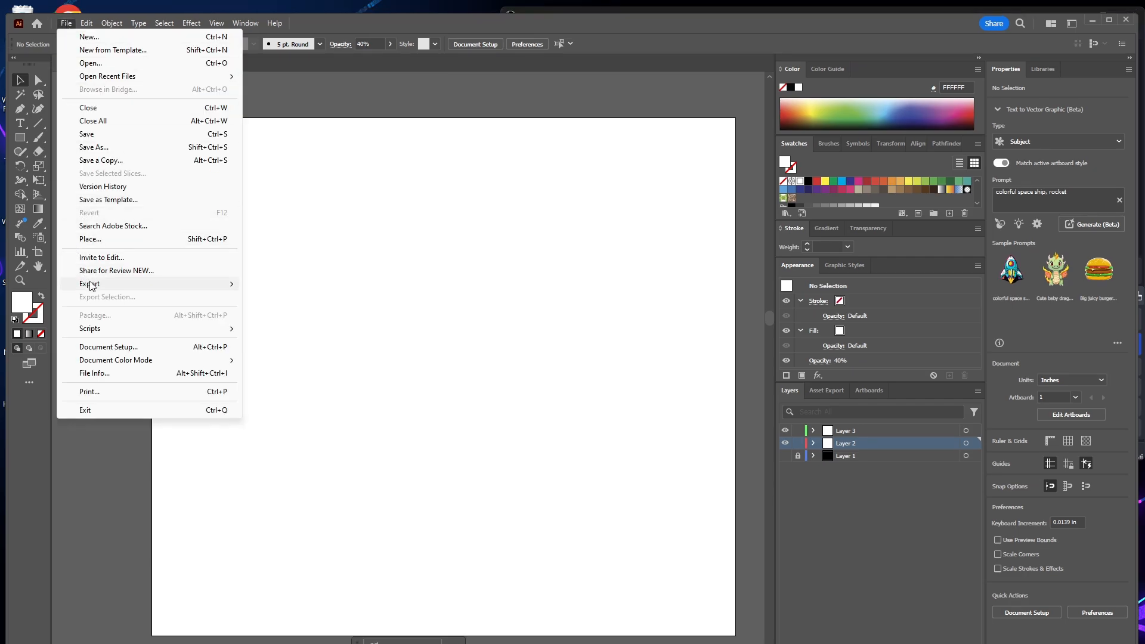
pyautogui.moveTo(113, 286)
pyautogui.click(293, 298)
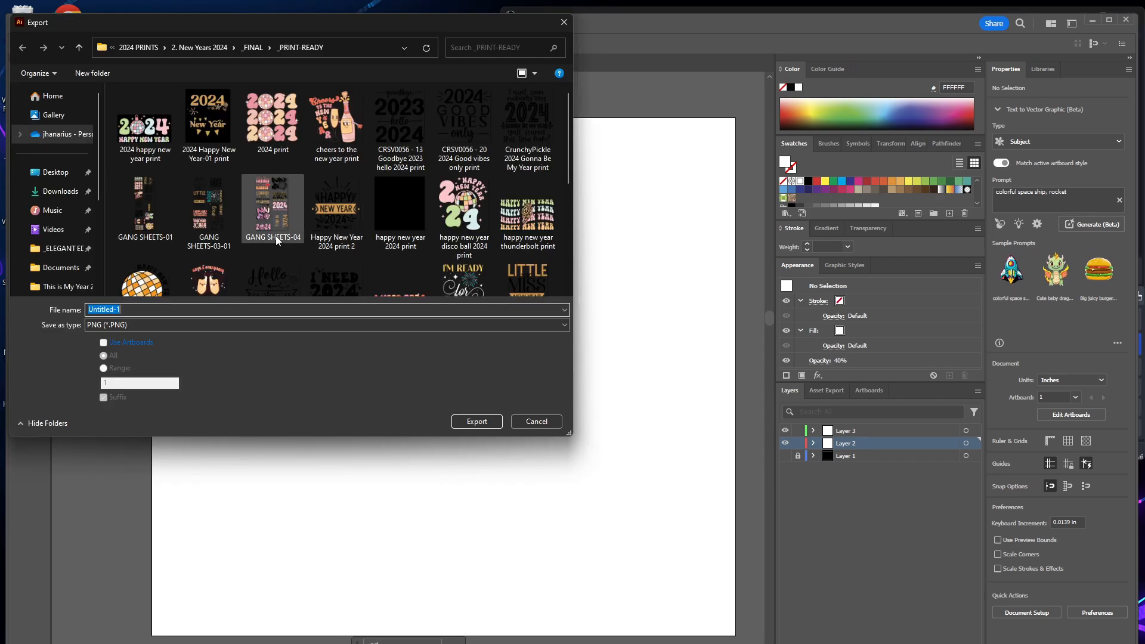
pyautogui.click(60, 267)
pyautogui.click(68, 251)
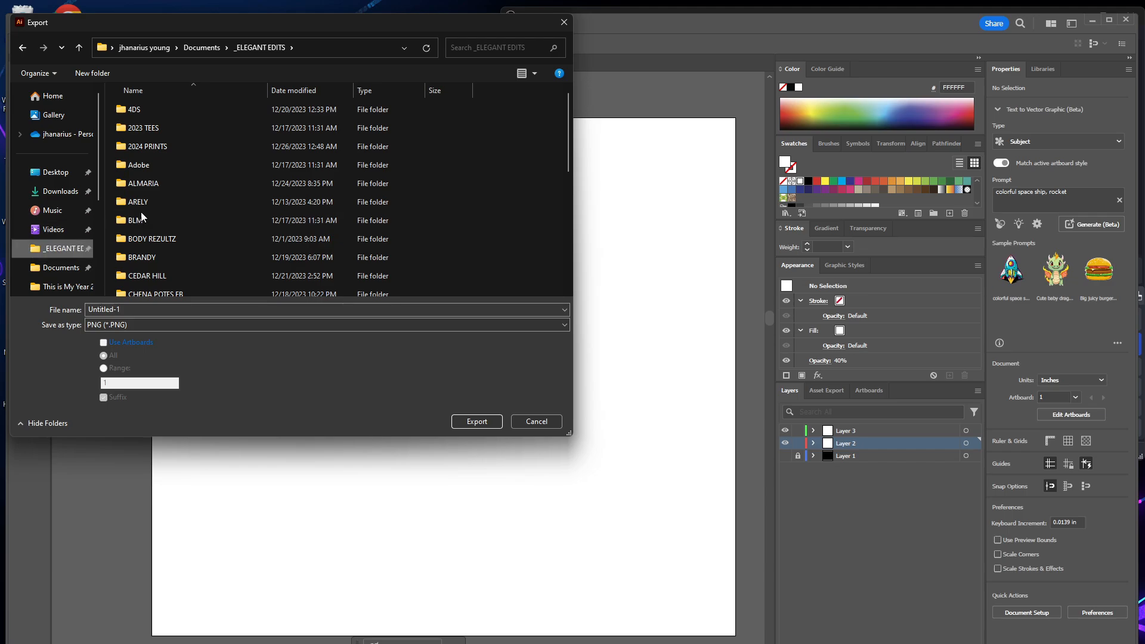
pyautogui.scroll(-5, 143, 213)
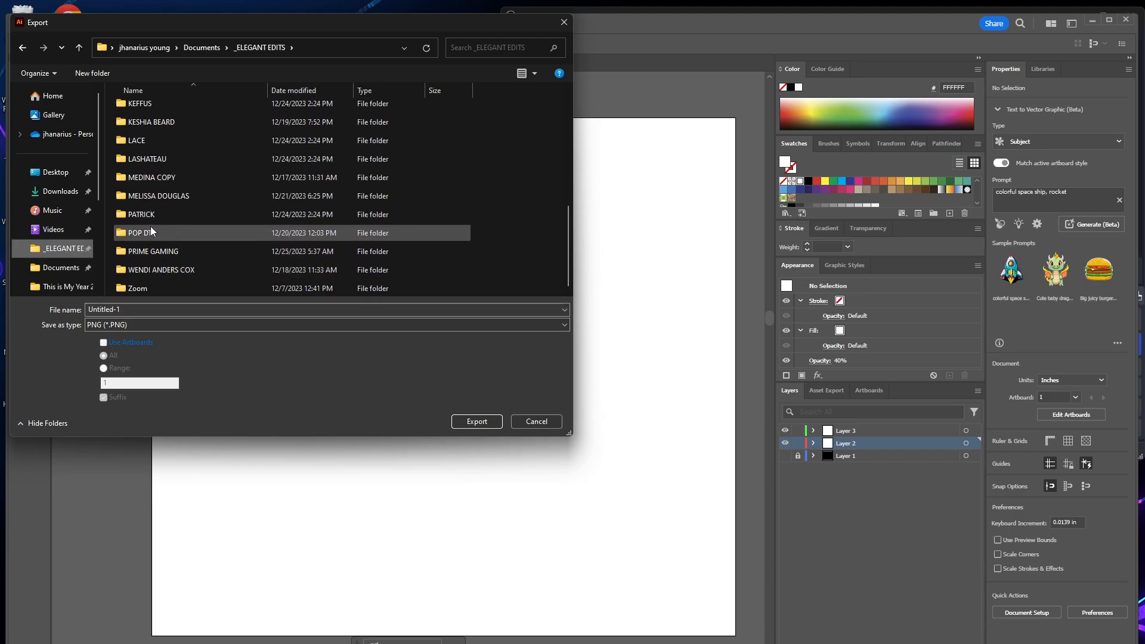
# Choose the TEST FILES folder in Videos > DTF MASTERY CLASS > DTF PRINTING MASTERY CLASS FINISHED VIDEOS as the export destination.
pyautogui.click(50, 230)
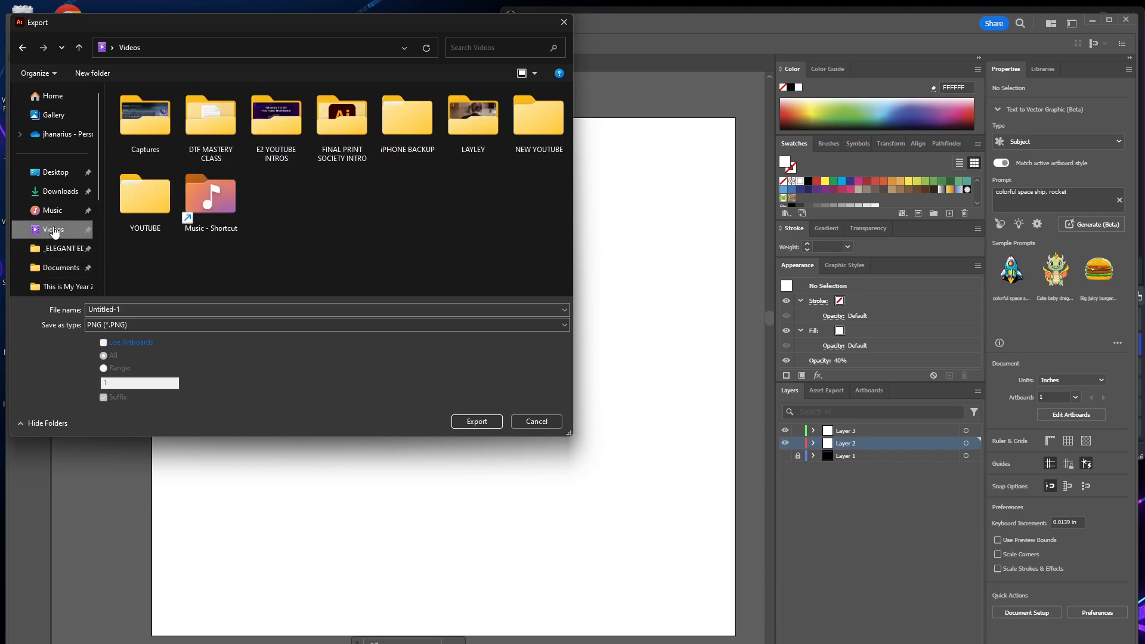
pyautogui.doubleClick(209, 118)
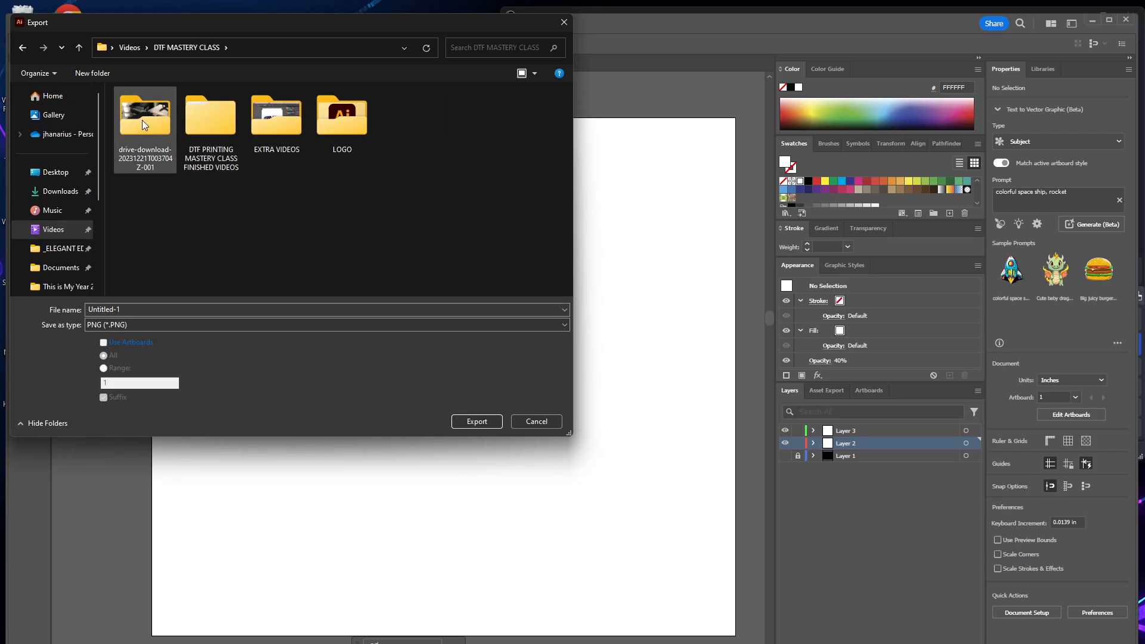
pyautogui.doubleClick(204, 119)
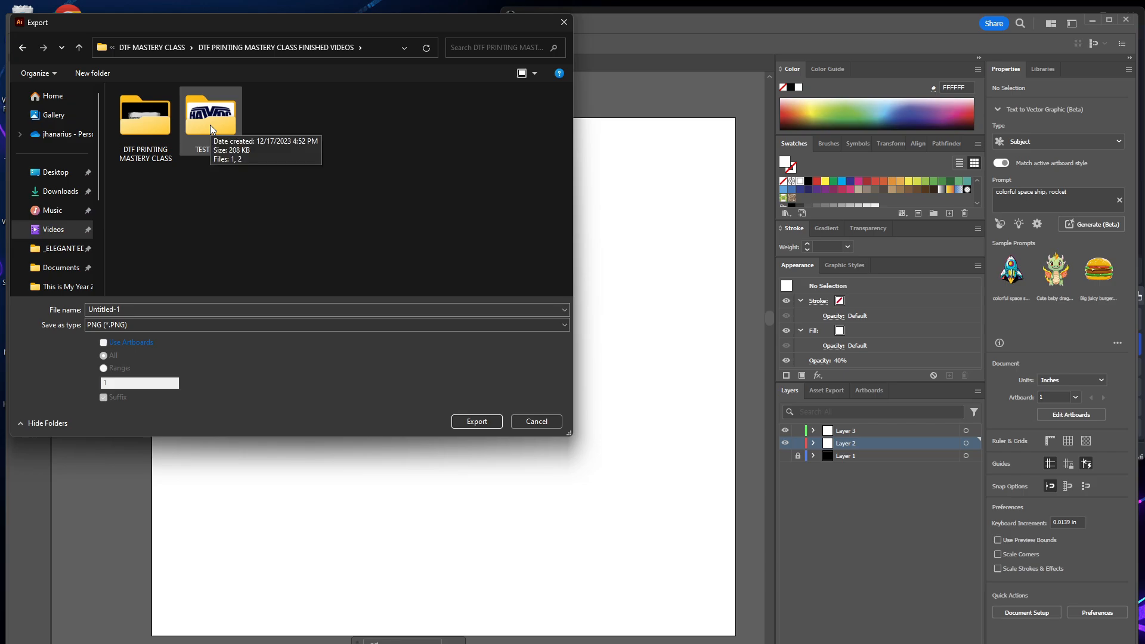
pyautogui.doubleClick(209, 126)
# Export all artboards as a PNG named DTF FOIL TEST, using Use Artboards, High (300 ppi) resolution and a transparent background.
pyautogui.click(233, 307)
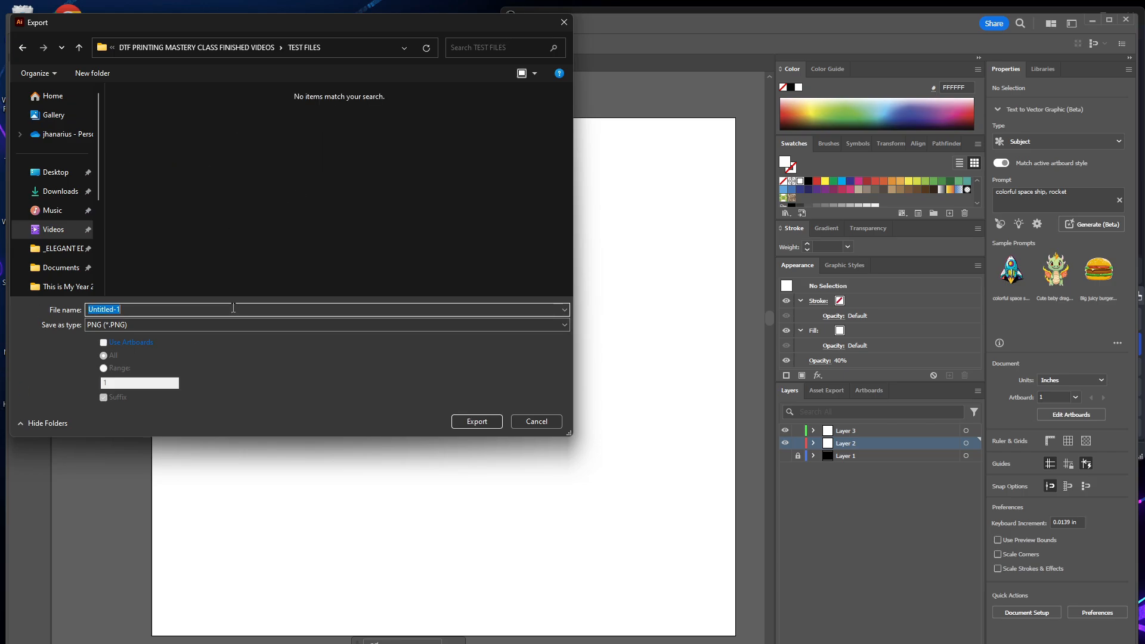
pyautogui.write('F FOIL TEST')
pyautogui.click(104, 342)
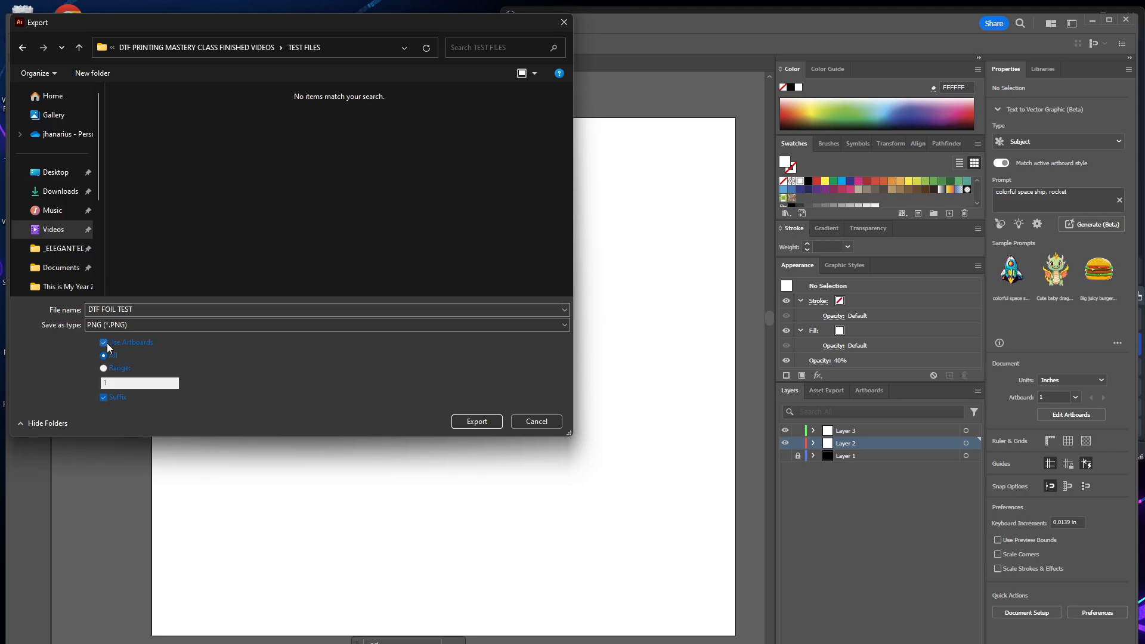
pyautogui.click(477, 422)
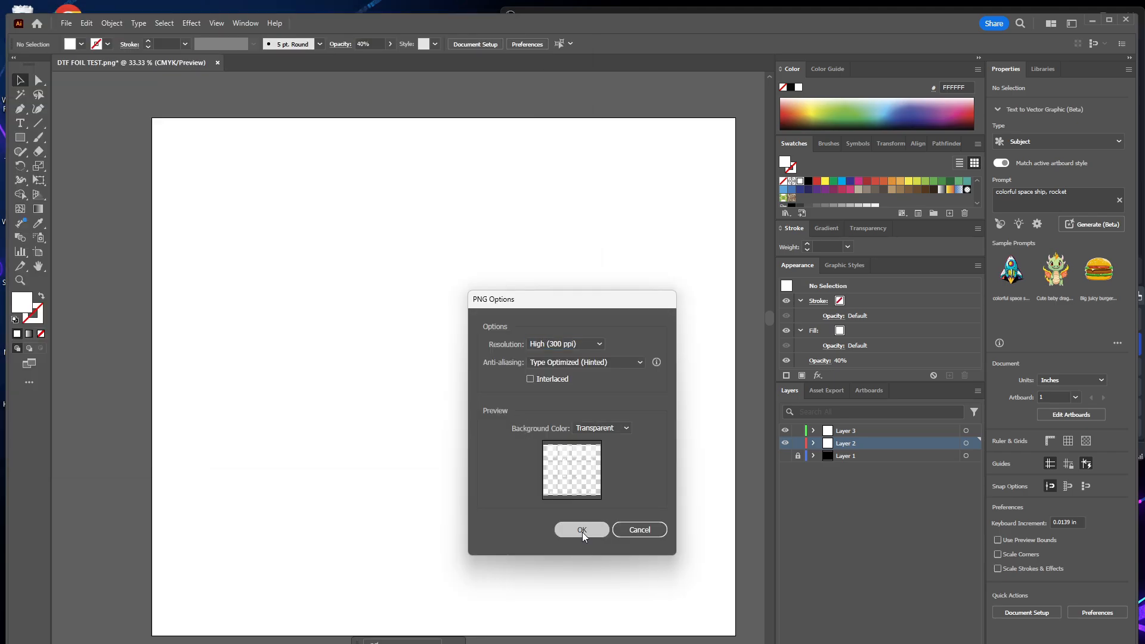
pyautogui.click(582, 530)
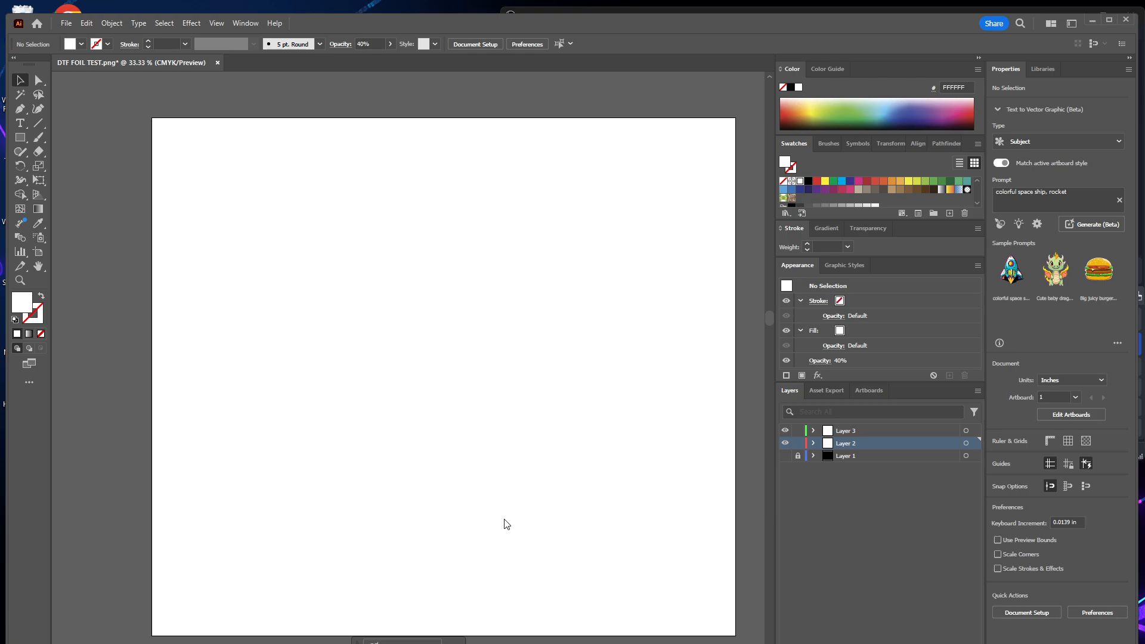